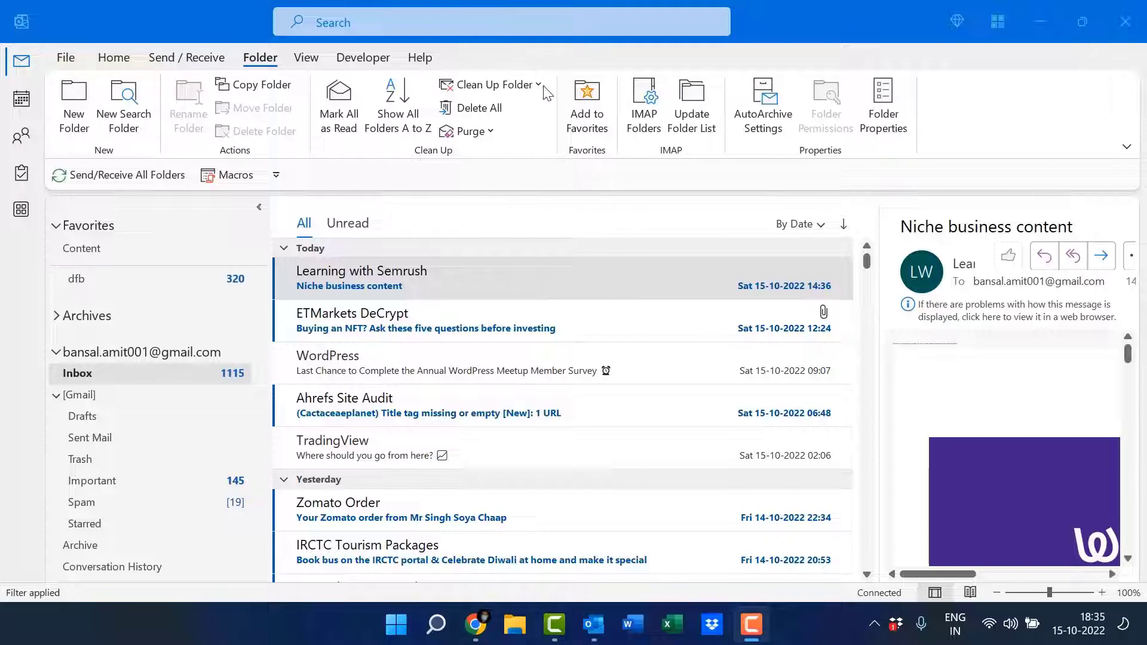
# Step: Select the Inbox message list and scroll through the messages, back up to the top
pyautogui.click(79, 381)
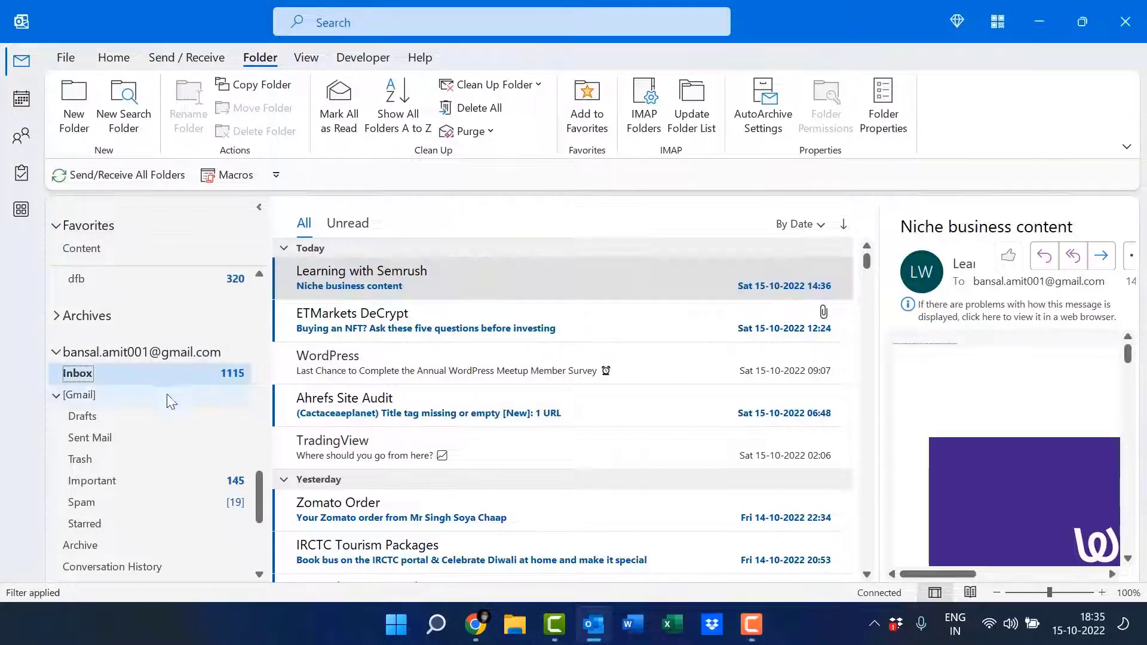
pyautogui.scroll(-15, 563, 308)
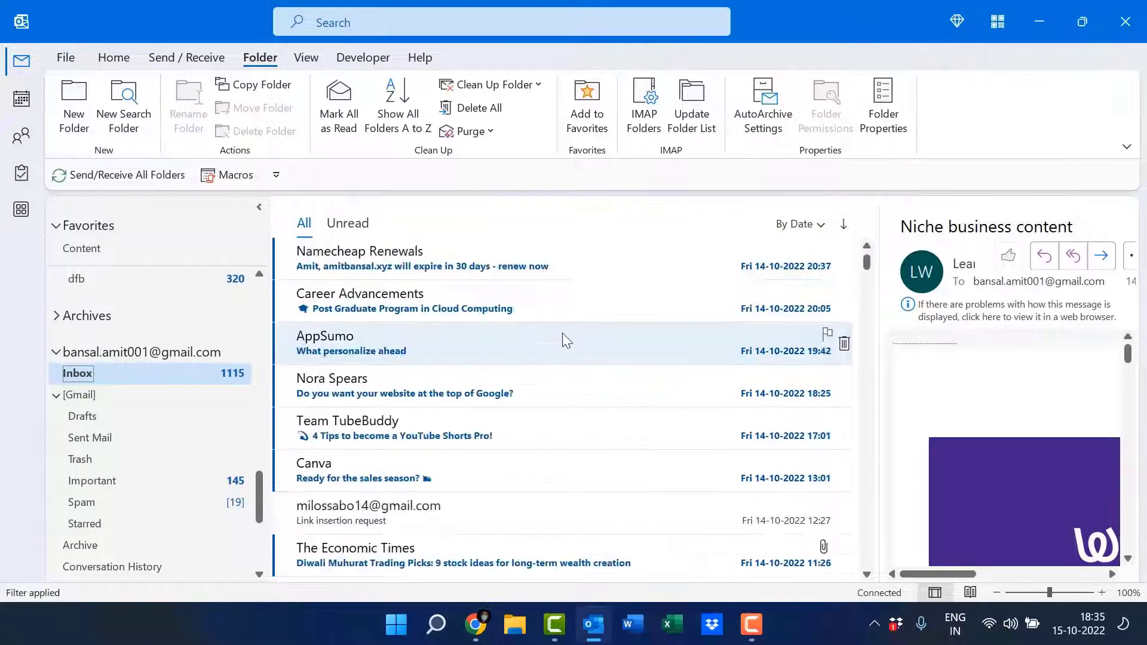
pyautogui.scroll(4, 562, 338)
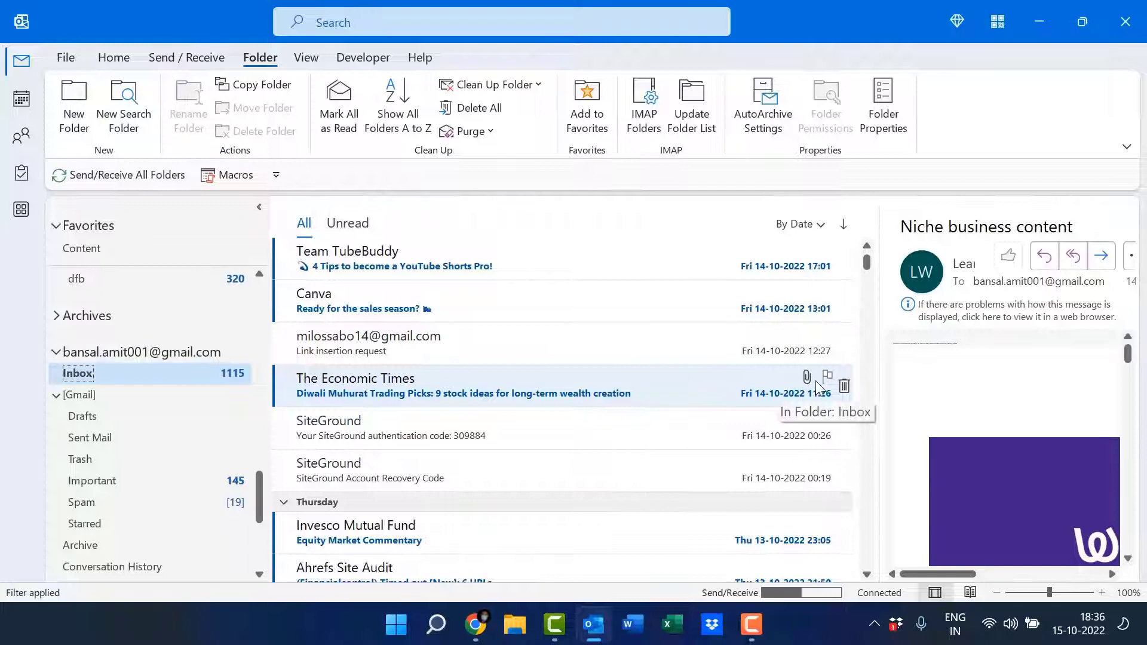
pyautogui.scroll(8, 757, 378)
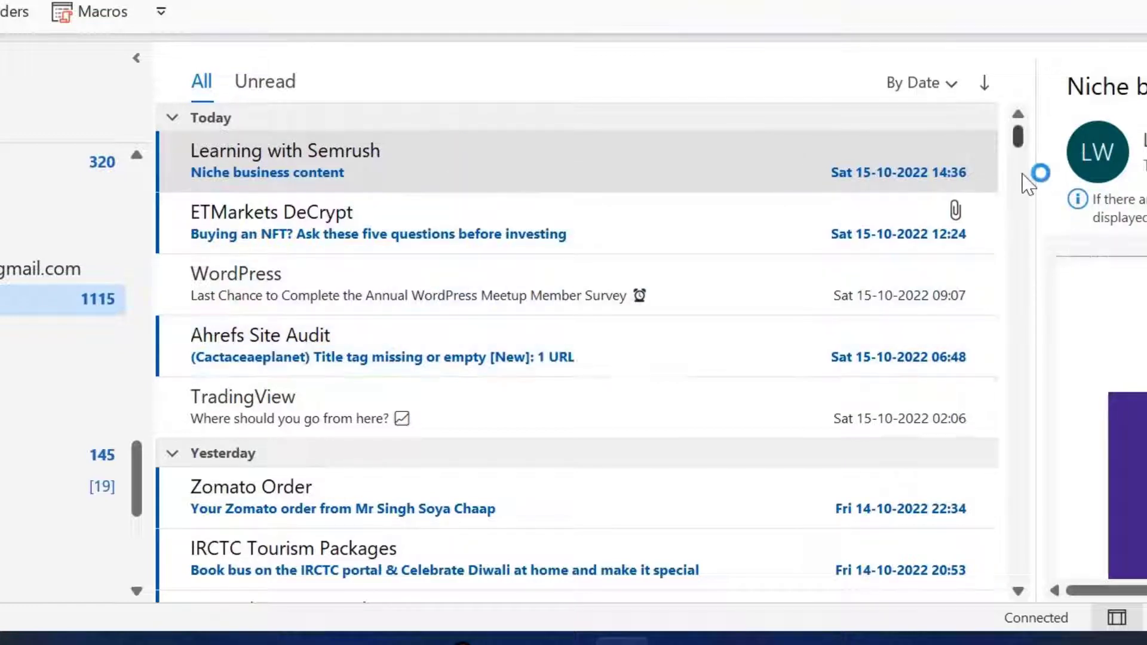
# Step: Arrange the Inbox by Attachments and scroll through the With Attachments and No Attachments groups
pyautogui.click(950, 84)
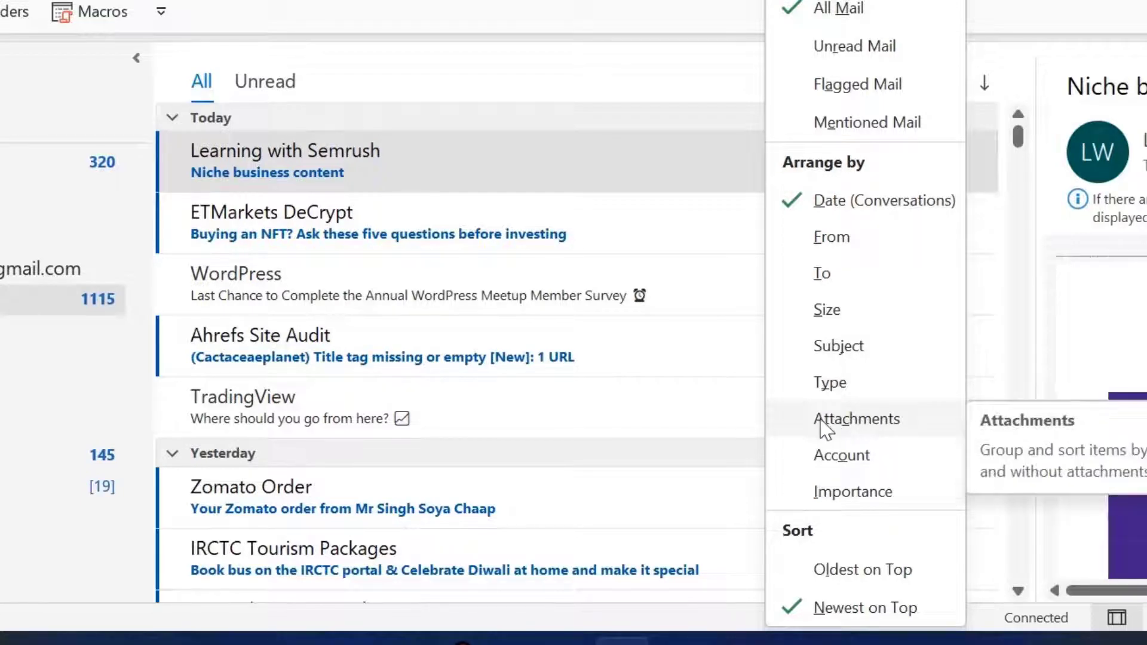
pyautogui.click(826, 425)
pyautogui.scroll(5, 866, 430)
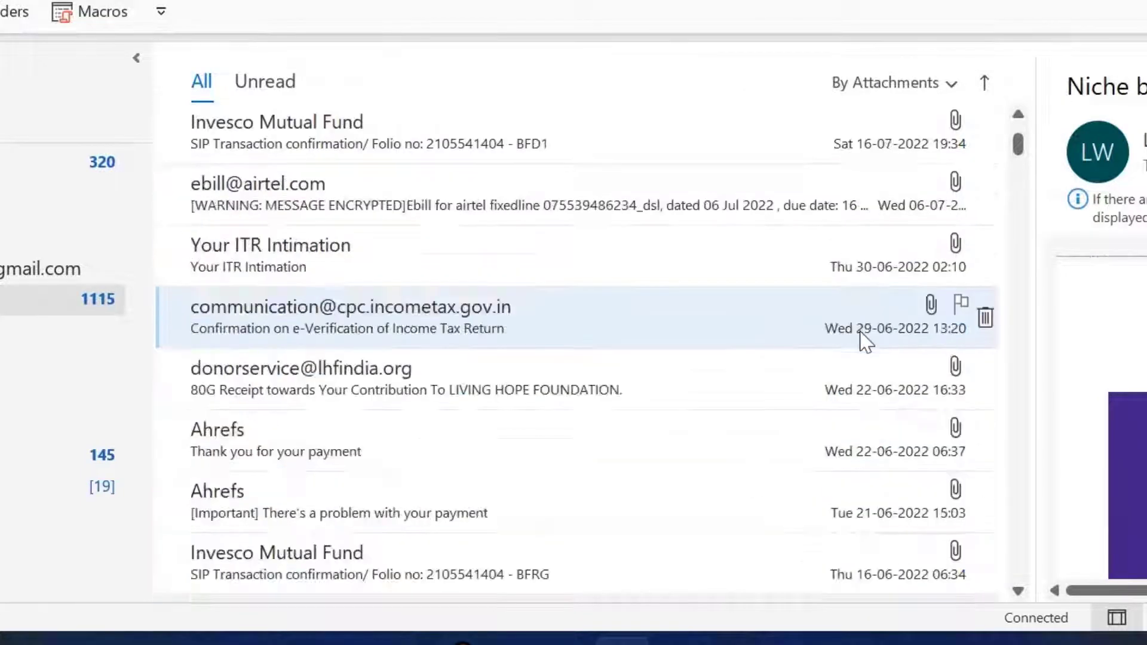
pyautogui.scroll(15, 867, 344)
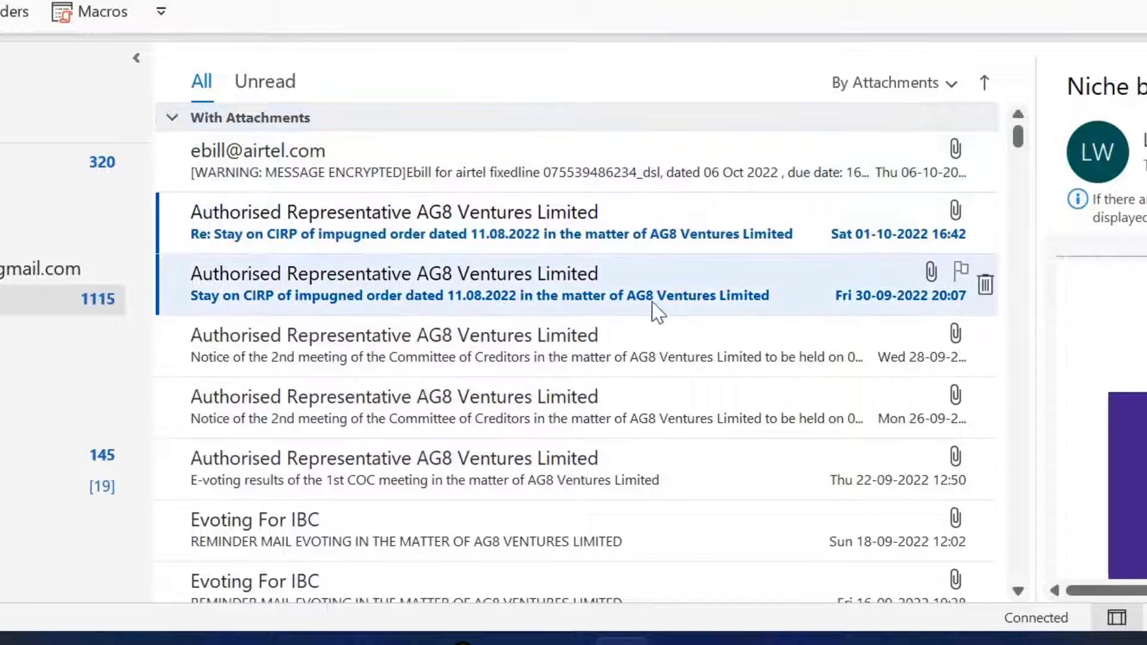
pyautogui.scroll(-15, 702, 388)
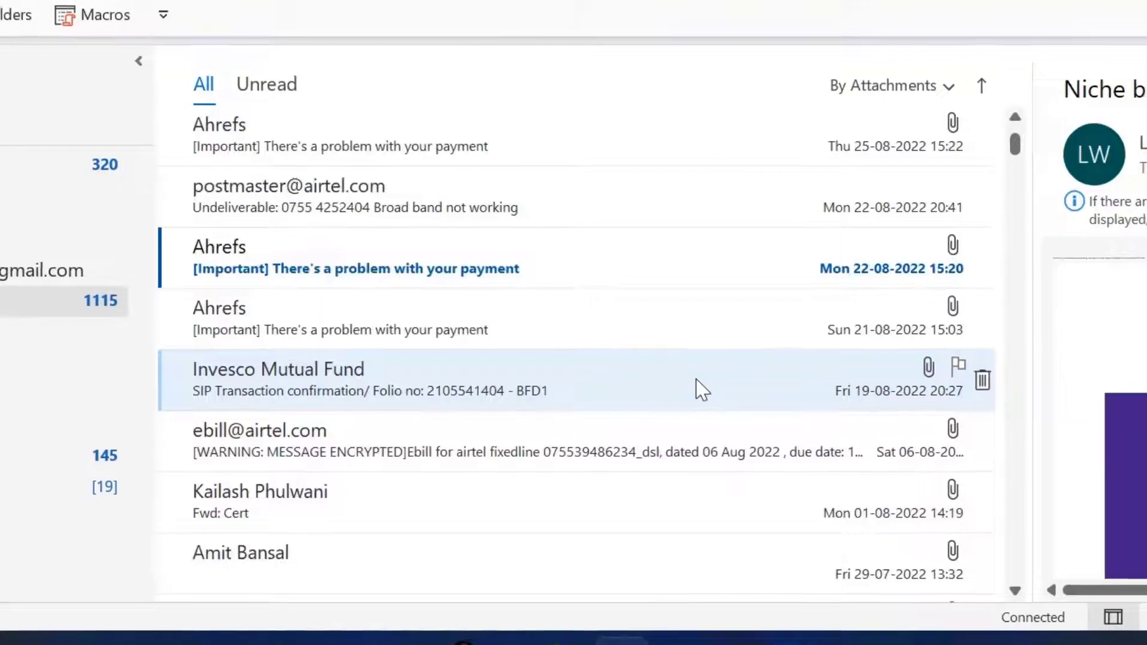
pyautogui.scroll(-10, 702, 389)
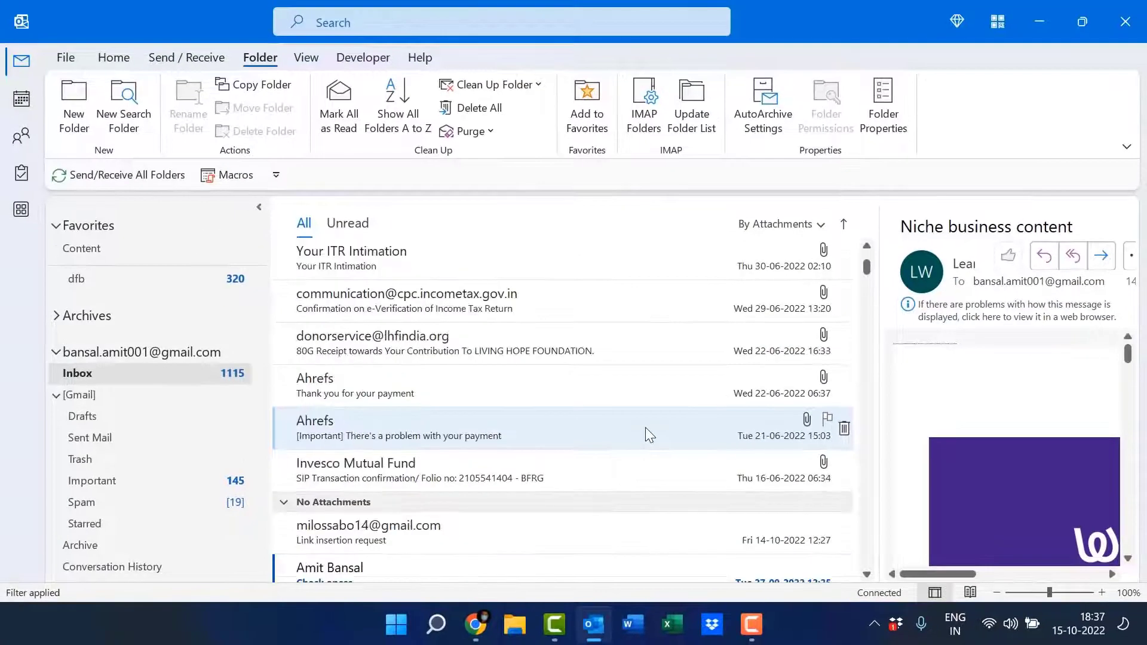
pyautogui.scroll(-2, 646, 428)
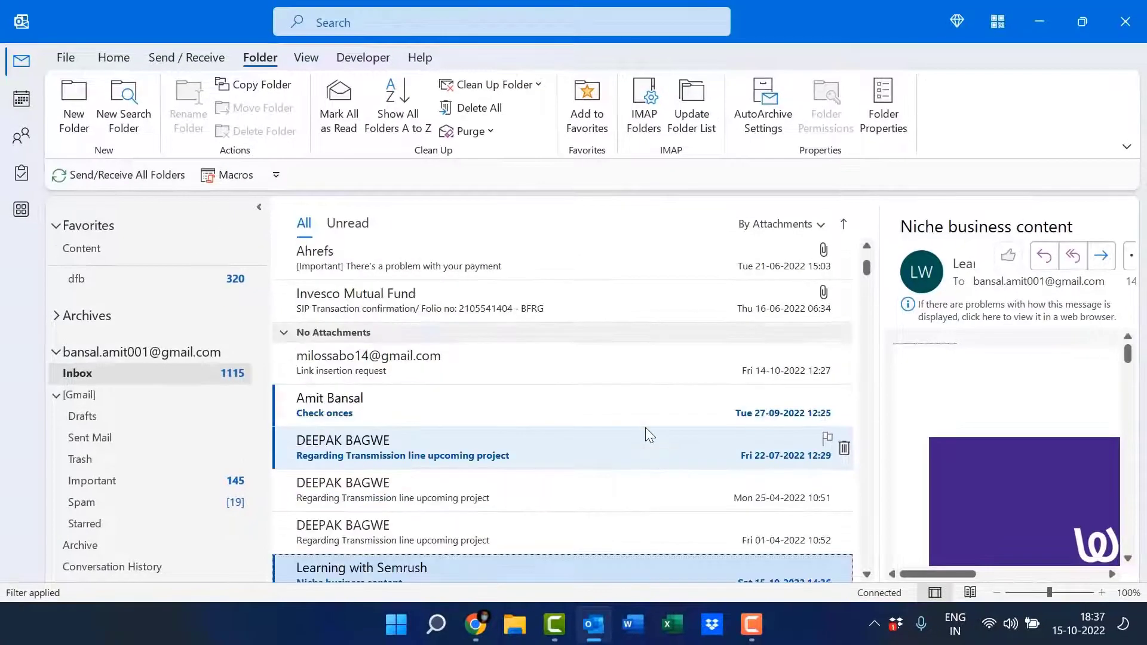
pyautogui.scroll(6, 645, 428)
pyautogui.scroll(10, 645, 428)
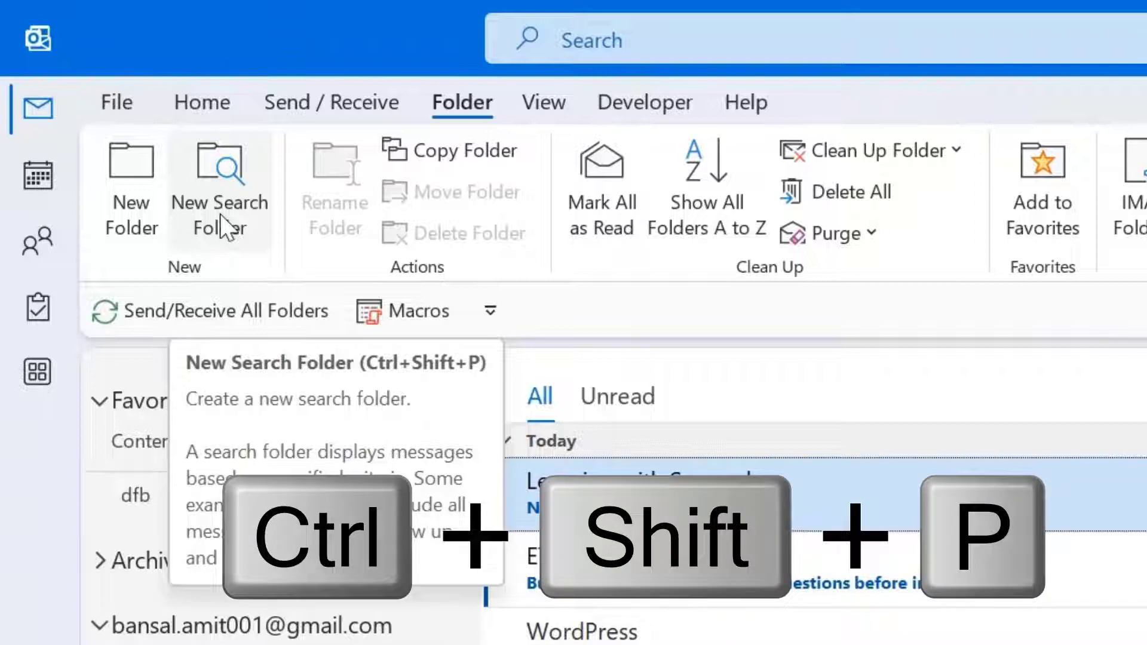
# Step: Create a 'Mail with attachments' search folder (Ctrl+Shift+P) that searches the same mail account
pyautogui.hotkey('ctrl', 'shift', 'p')
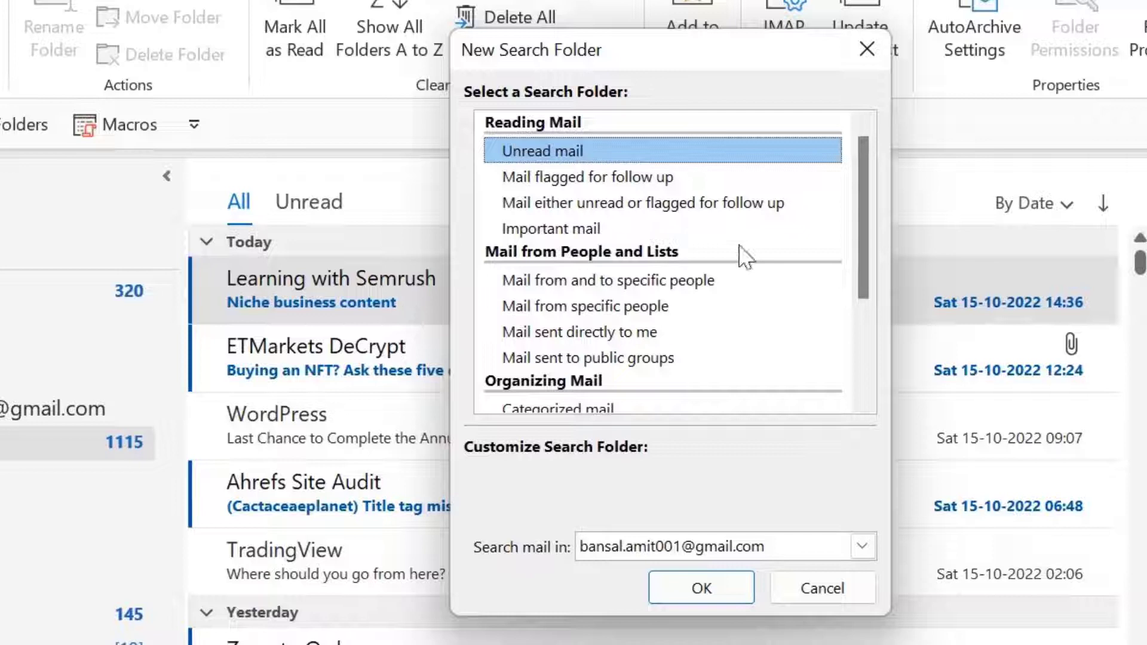
pyautogui.scroll(-1, 744, 257)
pyautogui.scroll(-1, 744, 256)
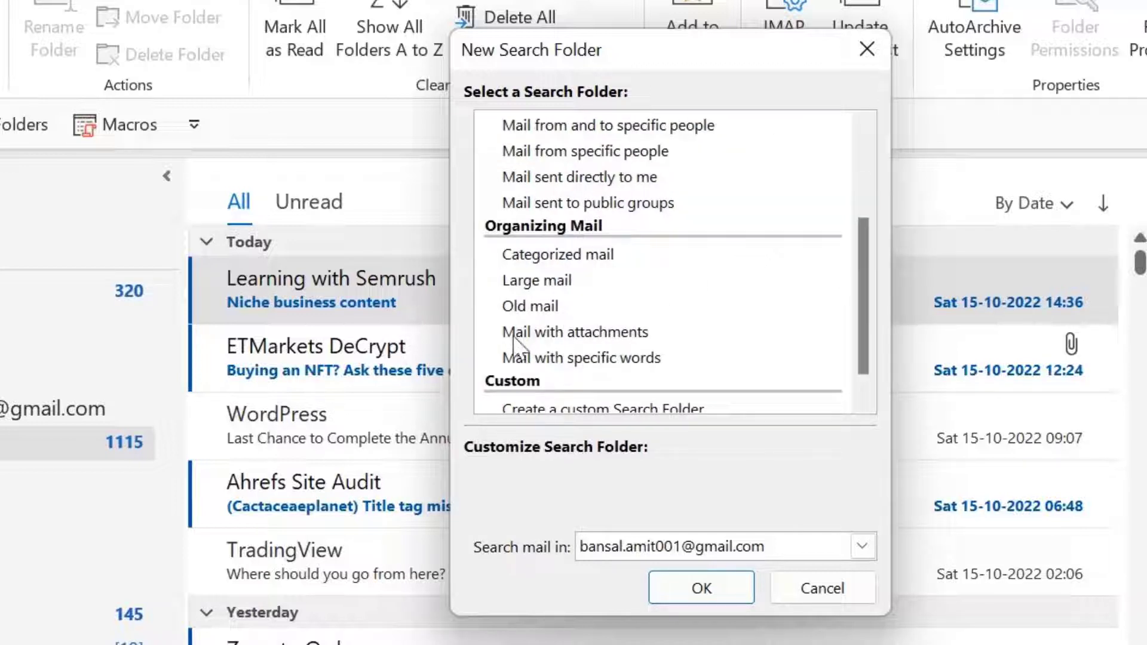
pyautogui.click(611, 335)
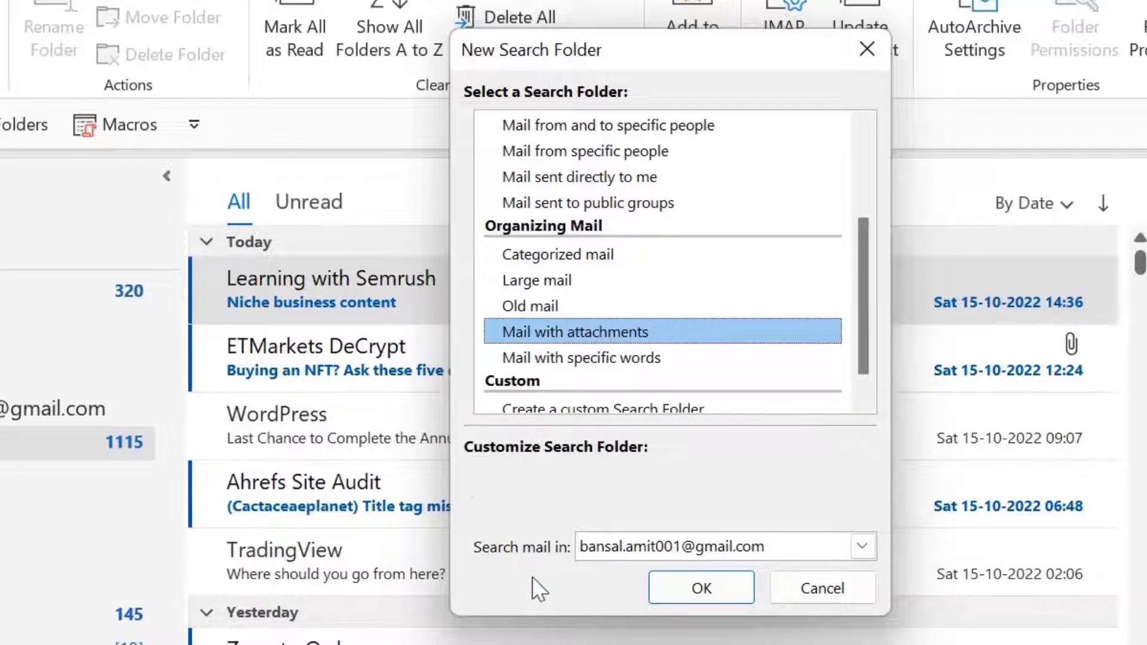
pyautogui.click(717, 556)
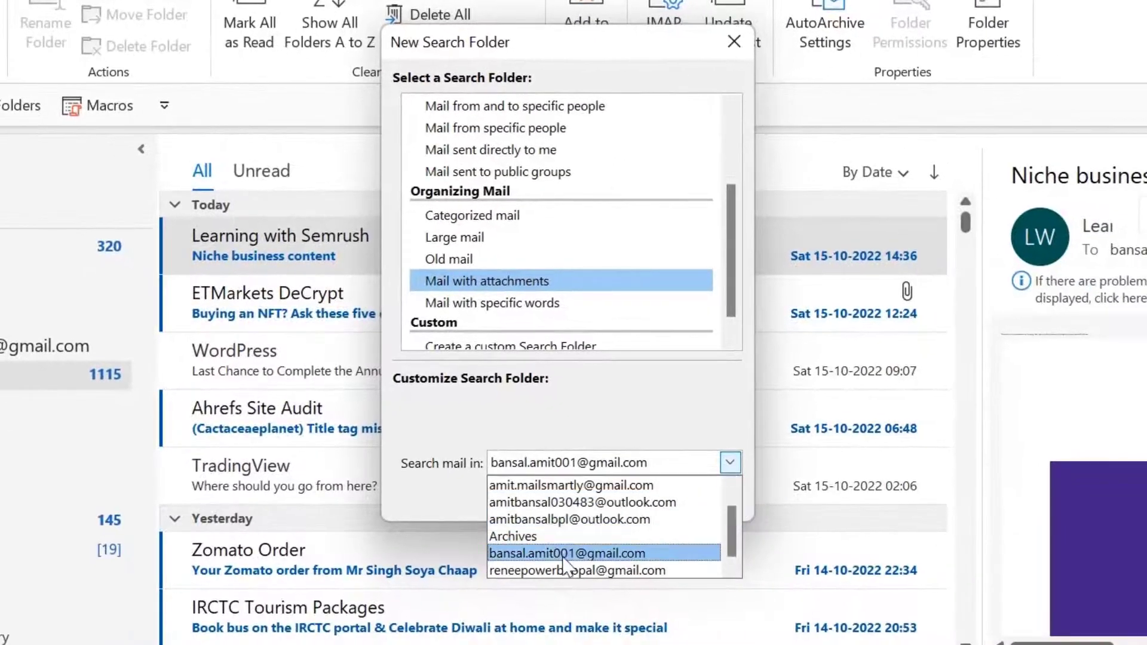
pyautogui.click(509, 461)
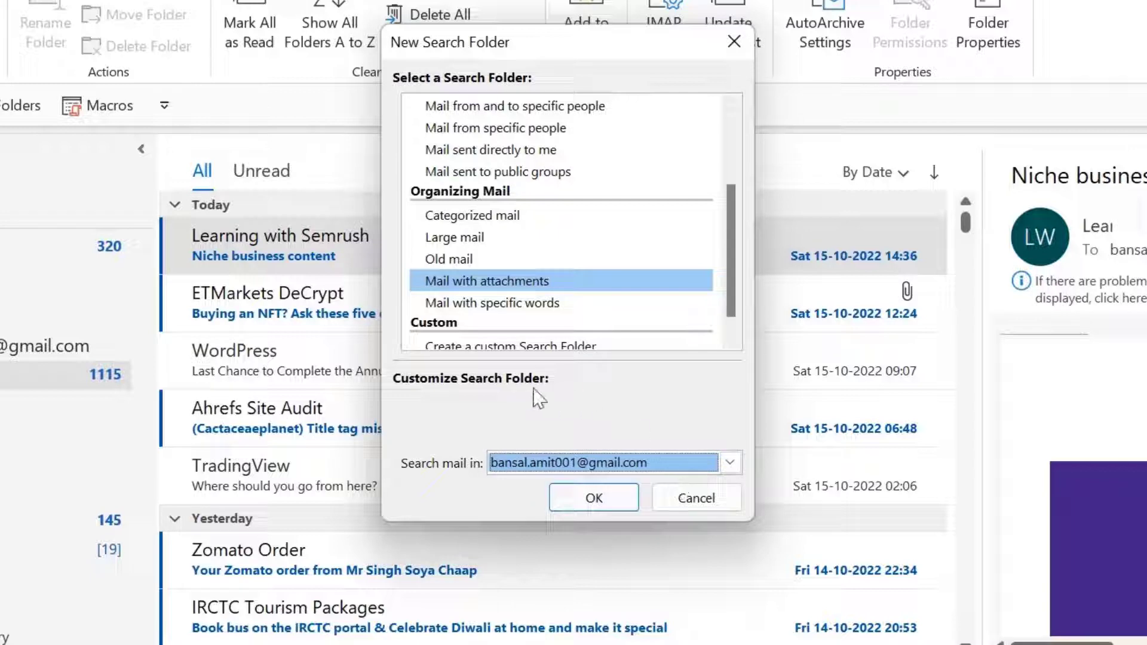
pyautogui.click(614, 507)
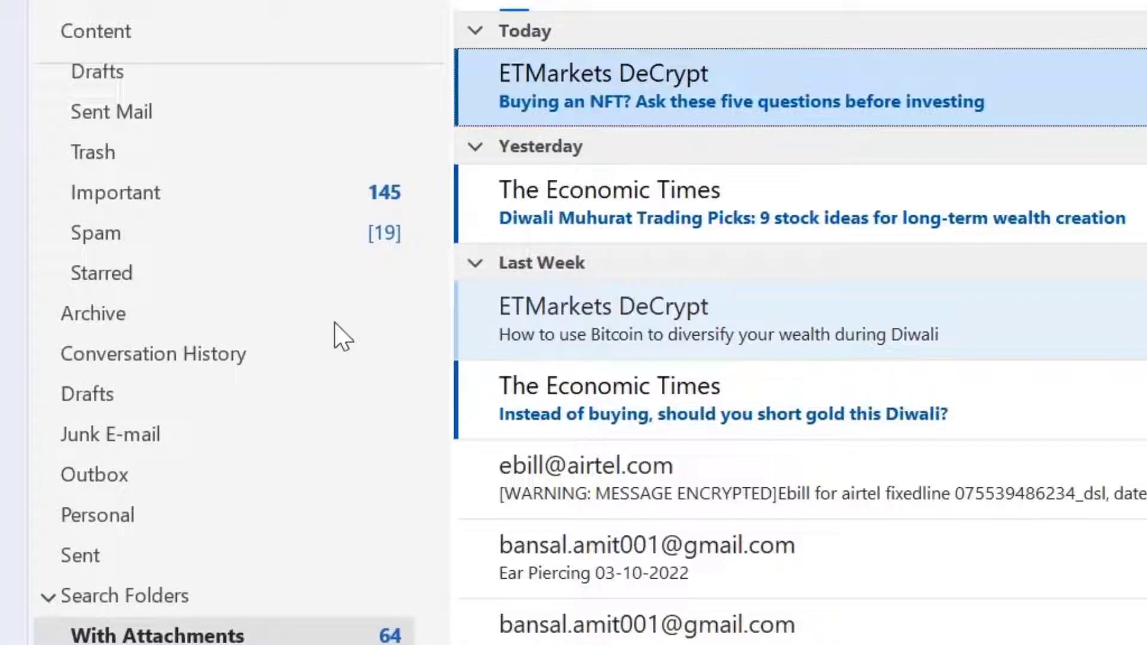
# Step: Open the With Attachments search folder under Search Folders and scroll through its 64 messages
pyautogui.scroll(-1, 335, 371)
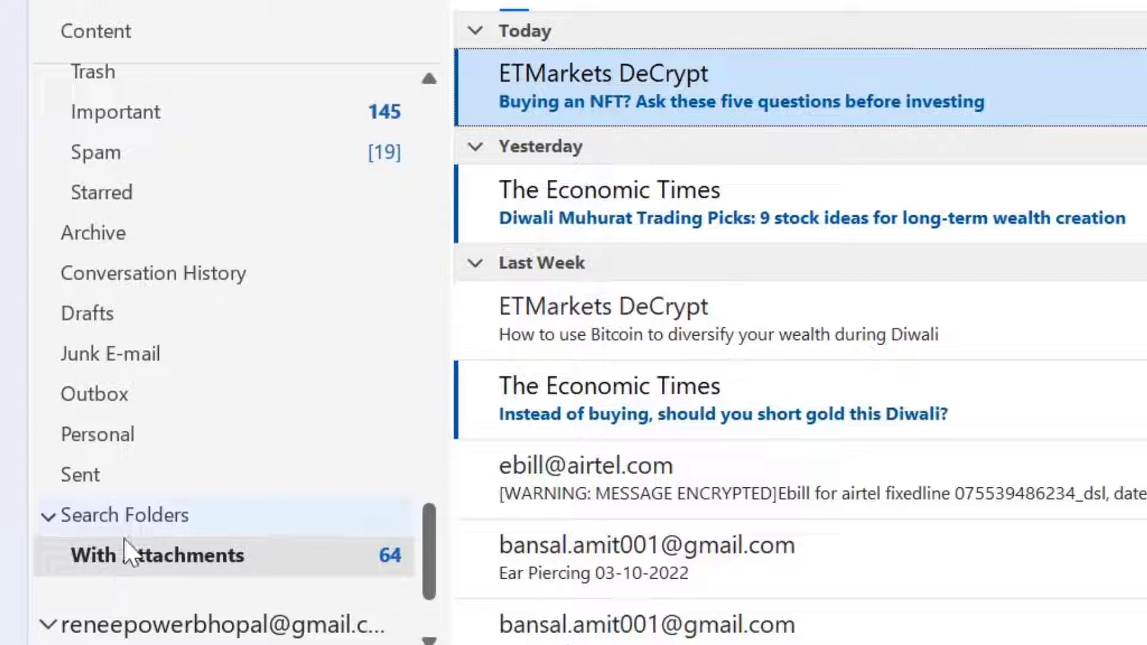
pyautogui.click(127, 571)
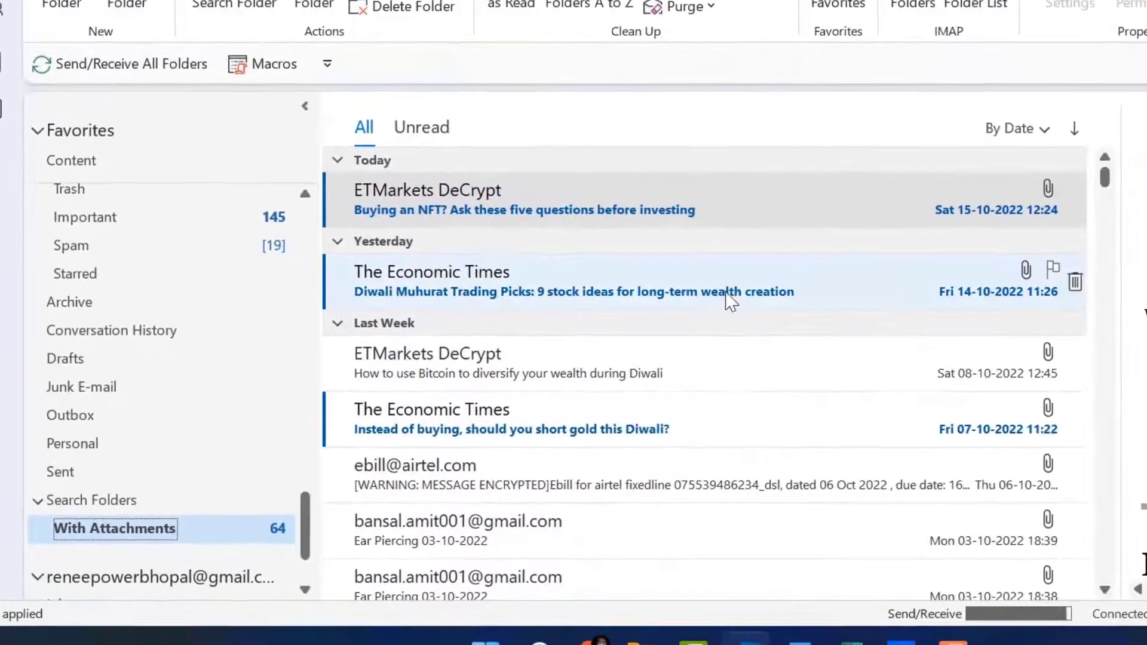
pyautogui.scroll(-5, 1039, 251)
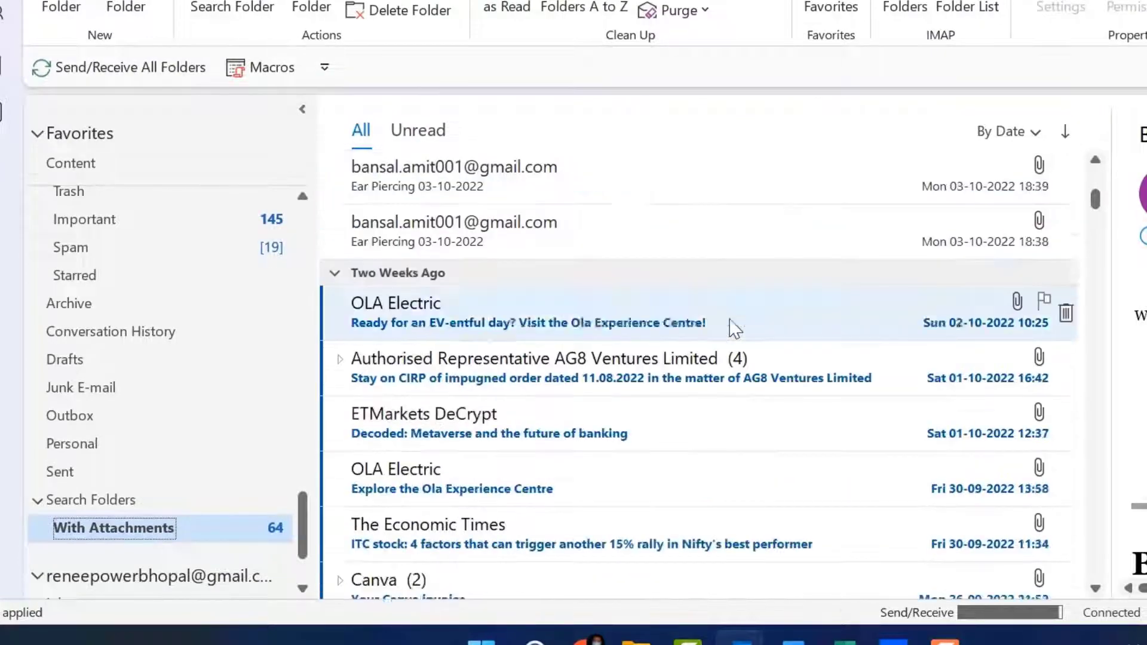
pyautogui.scroll(-15, 735, 327)
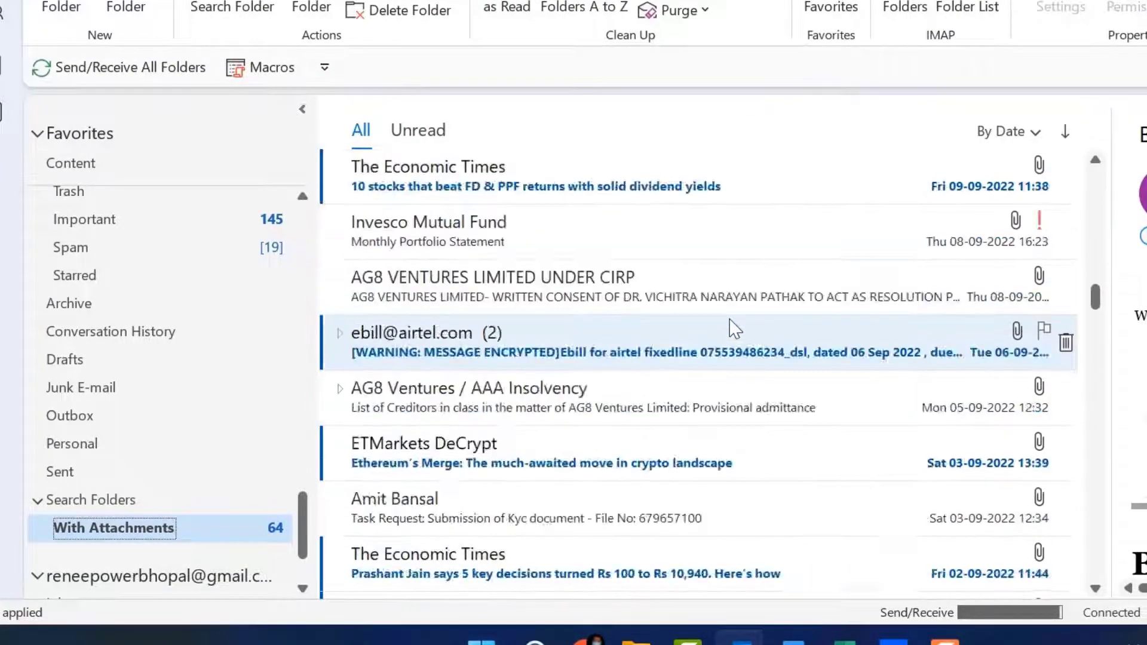
pyautogui.scroll(-15, 735, 328)
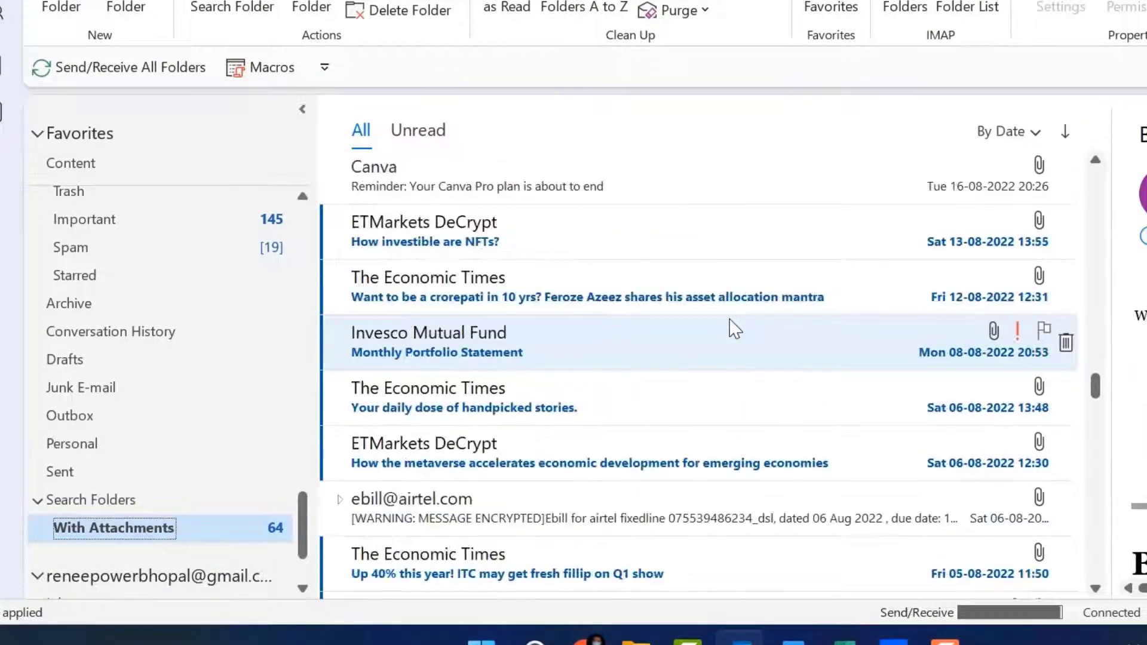
pyautogui.scroll(-4, 734, 328)
pyautogui.scroll(12, 735, 327)
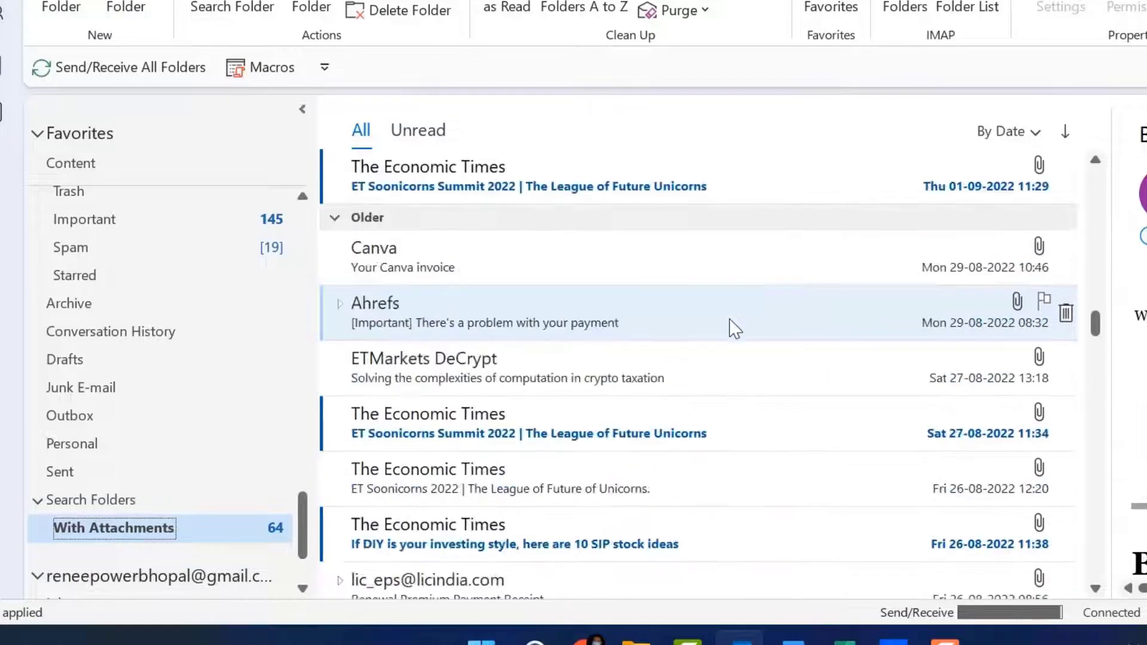
pyautogui.scroll(15, 735, 327)
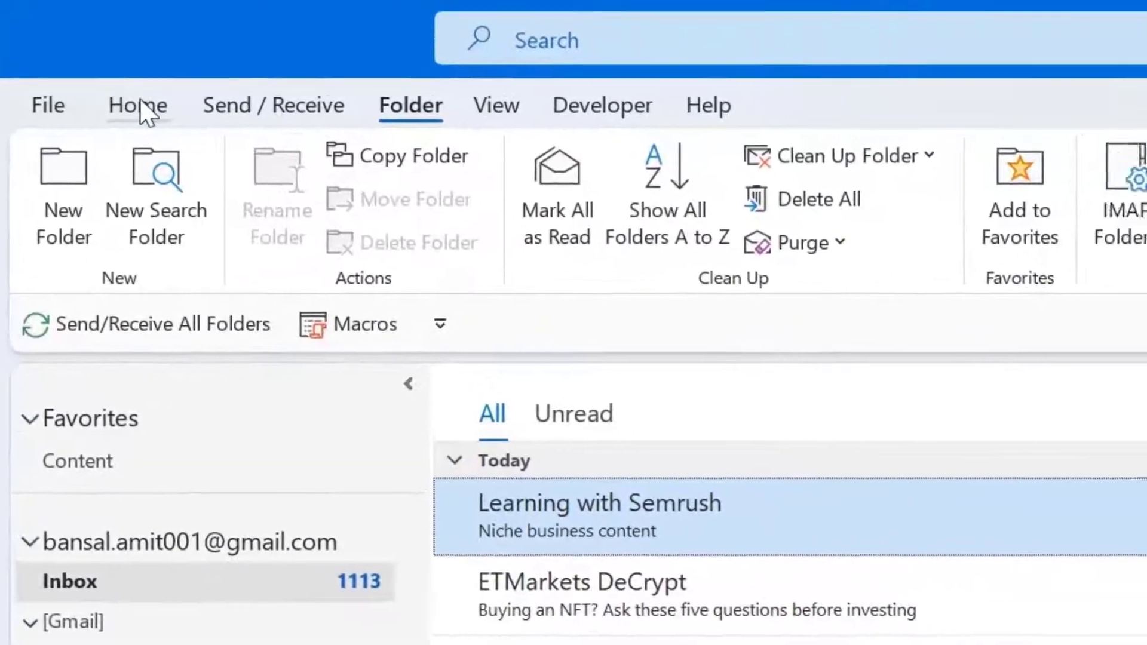
# Step: Apply the Home tab's Filter Email > Has Attachments filter and scroll the results
pyautogui.click(138, 106)
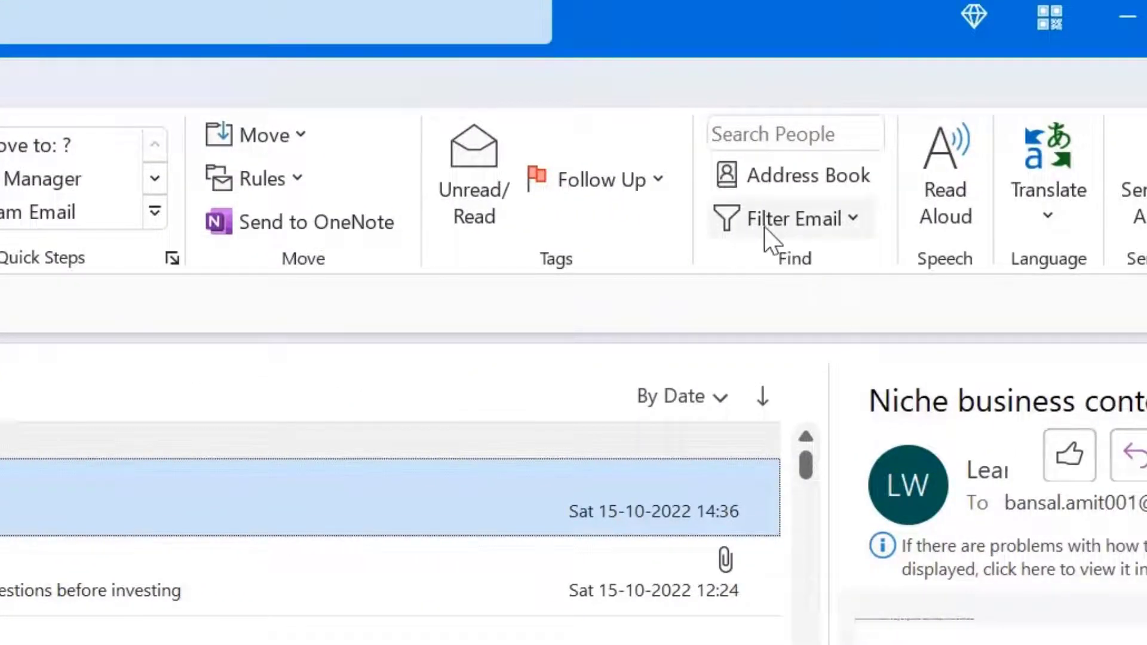
pyautogui.click(852, 220)
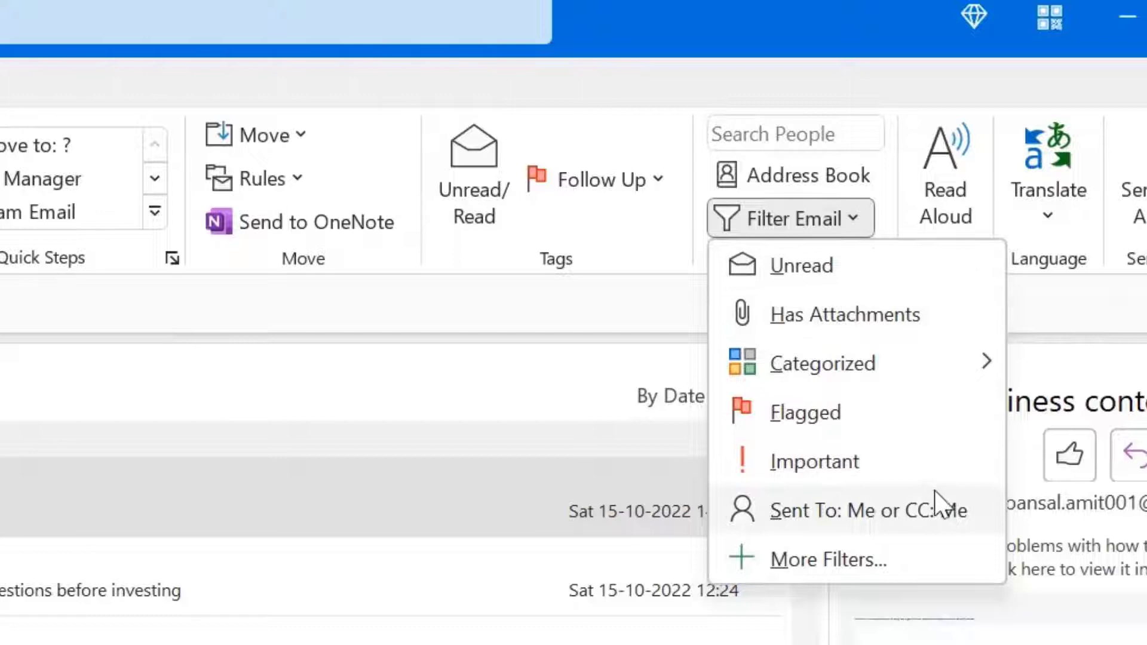
pyautogui.click(877, 319)
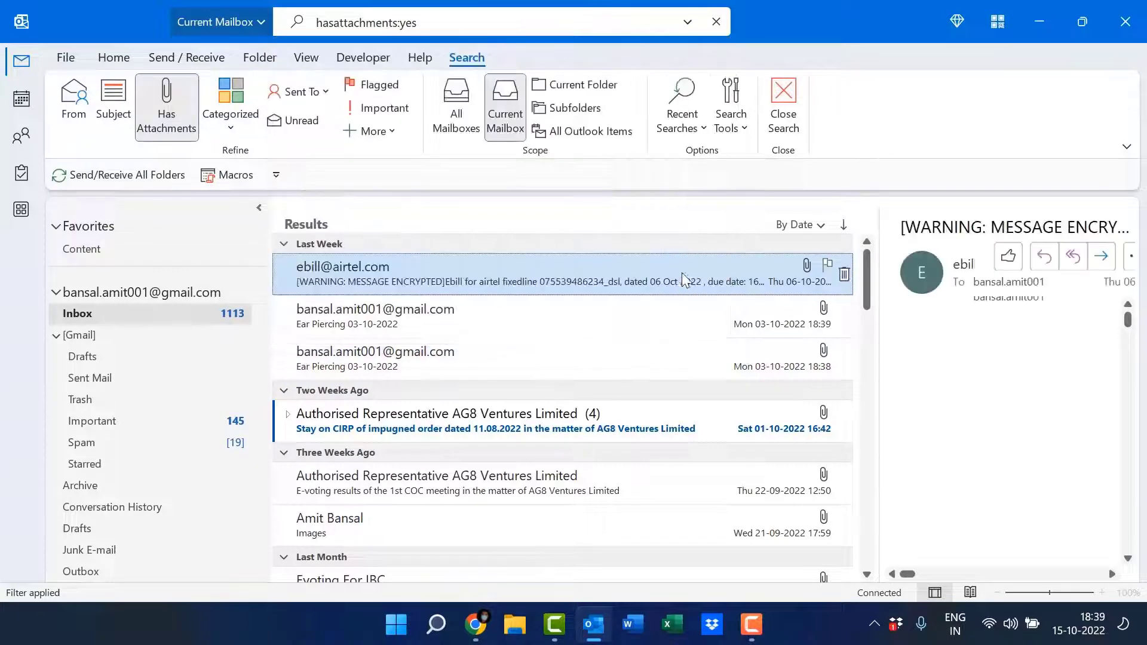
pyautogui.scroll(-15, 639, 338)
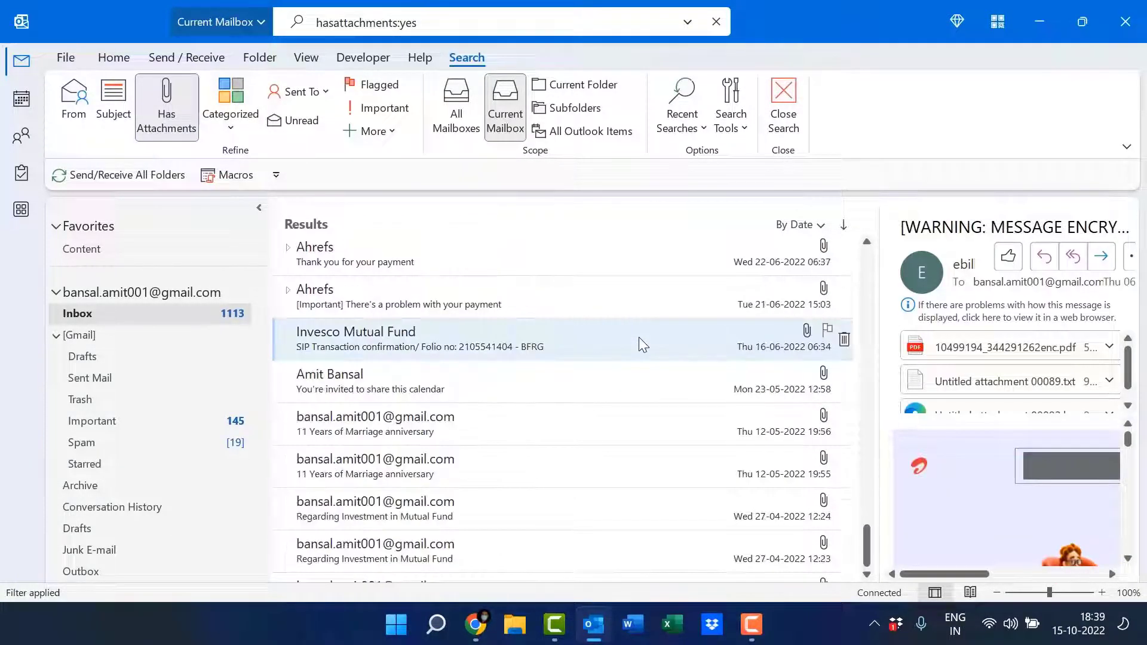
# Step: Close the attachments search, then briefly enter and leave the search box
pyautogui.click(783, 108)
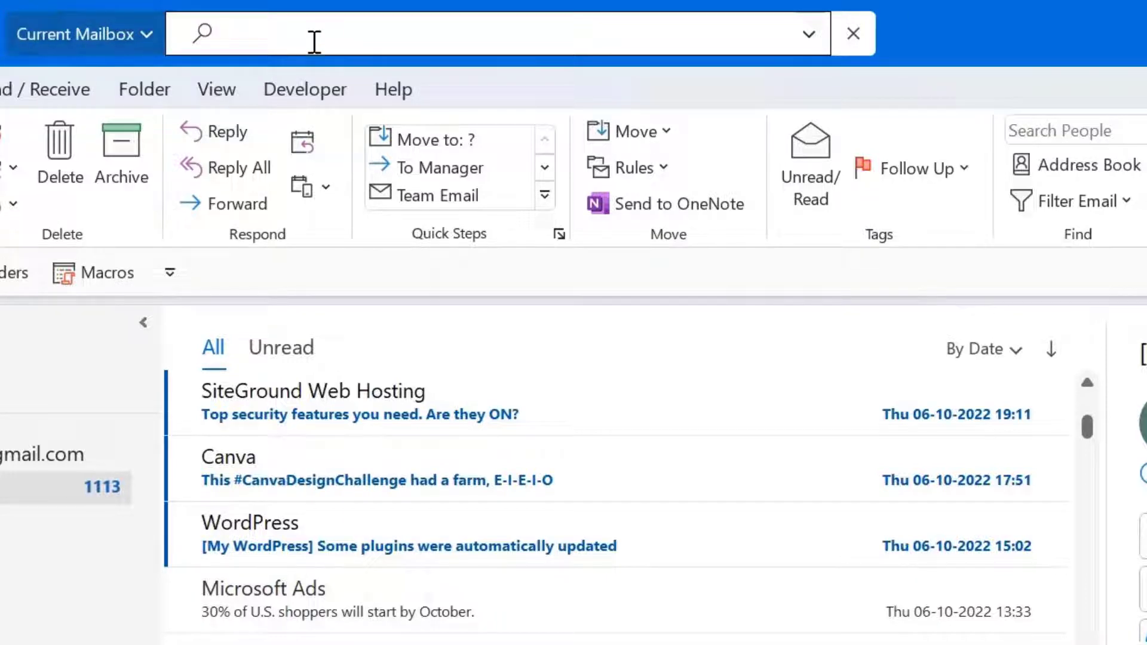
pyautogui.click(592, 41)
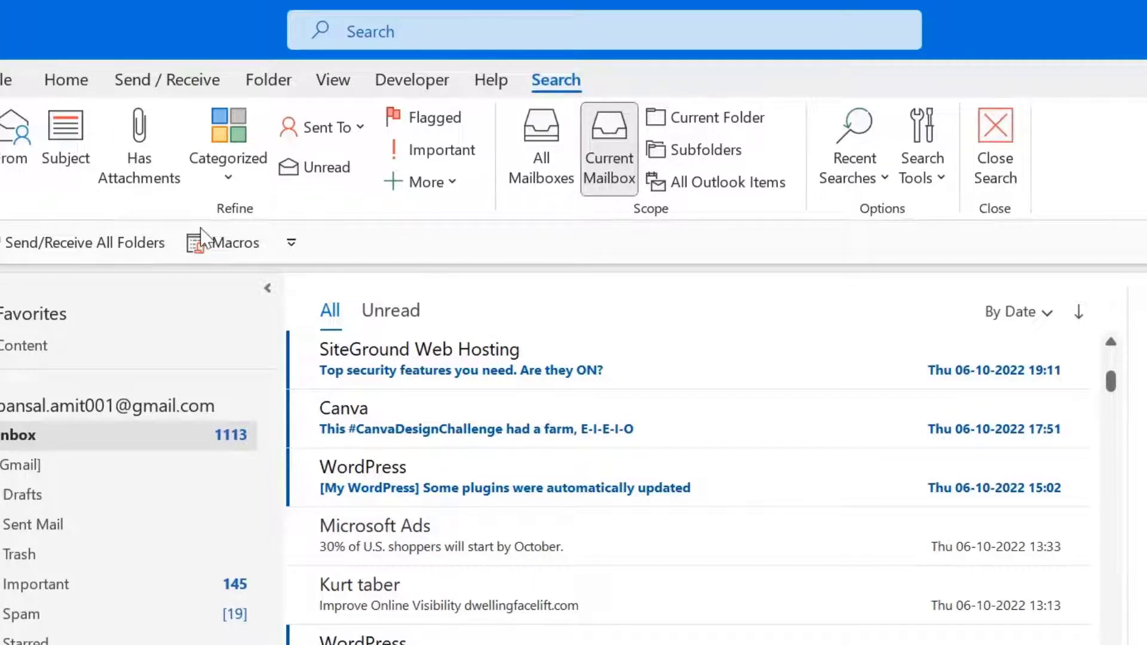
pyautogui.press('Escape')
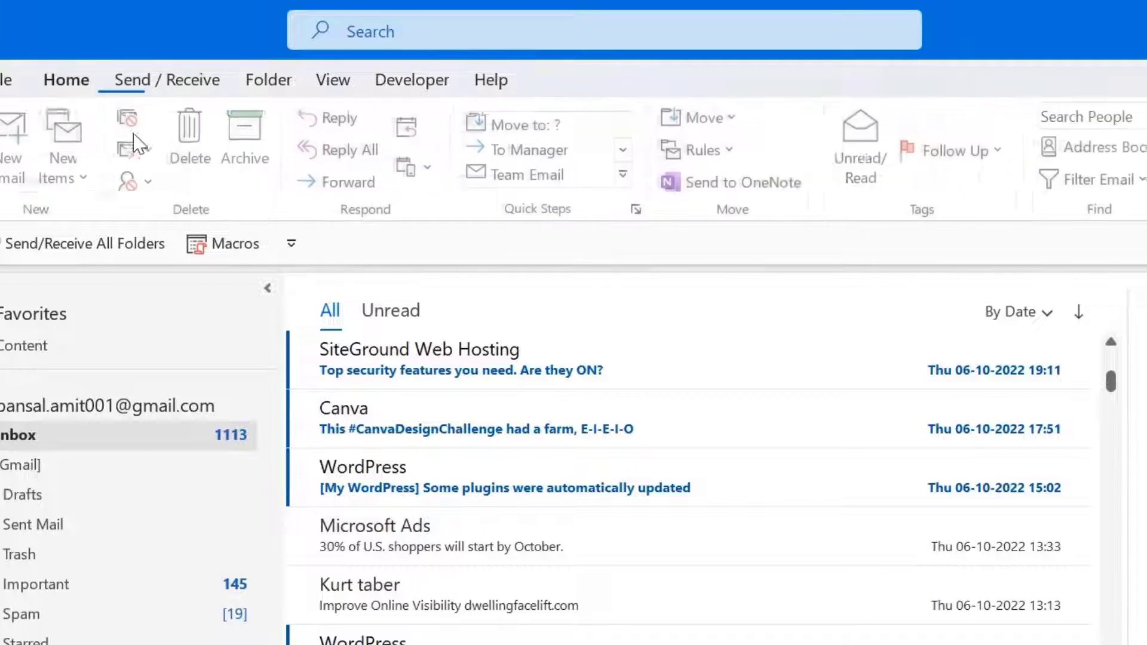
# Step: Reapply the Has Attachments filter, scroll the results, then toggle it off
pyautogui.click(541, 40)
pyautogui.click(574, 119)
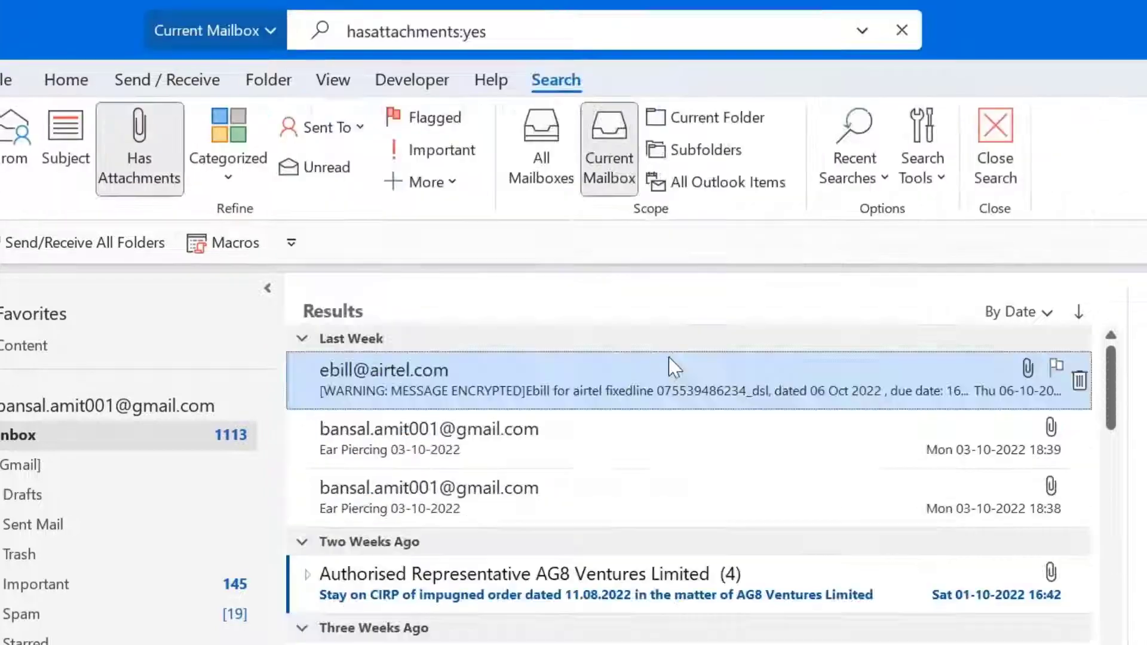
pyautogui.scroll(-6, 752, 457)
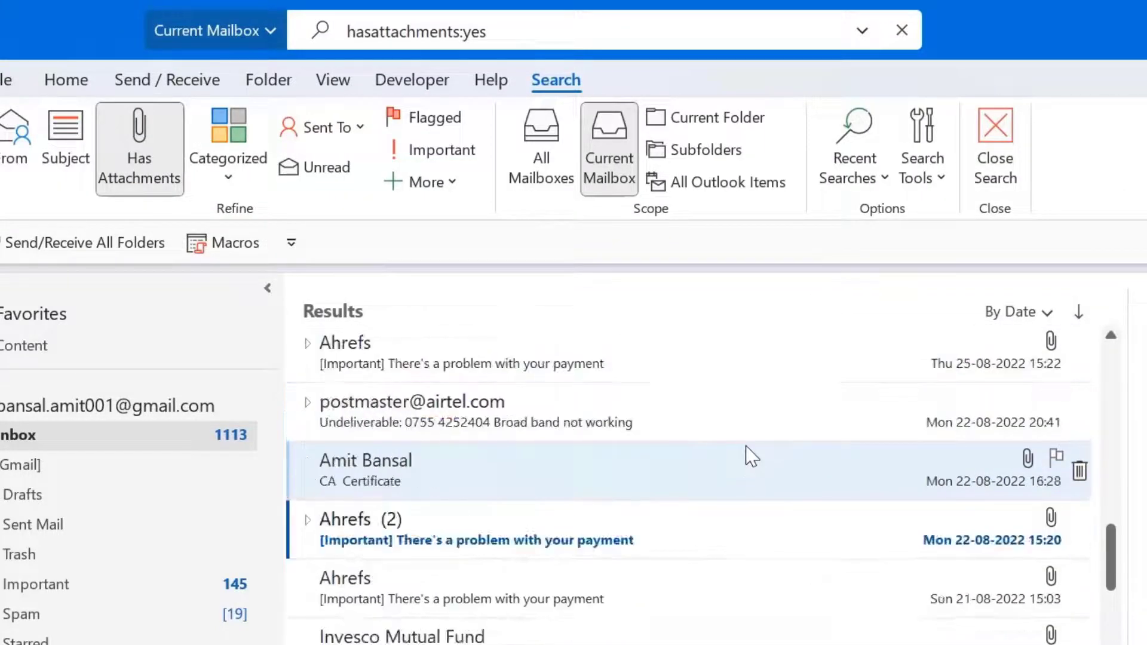
pyautogui.scroll(-6, 751, 457)
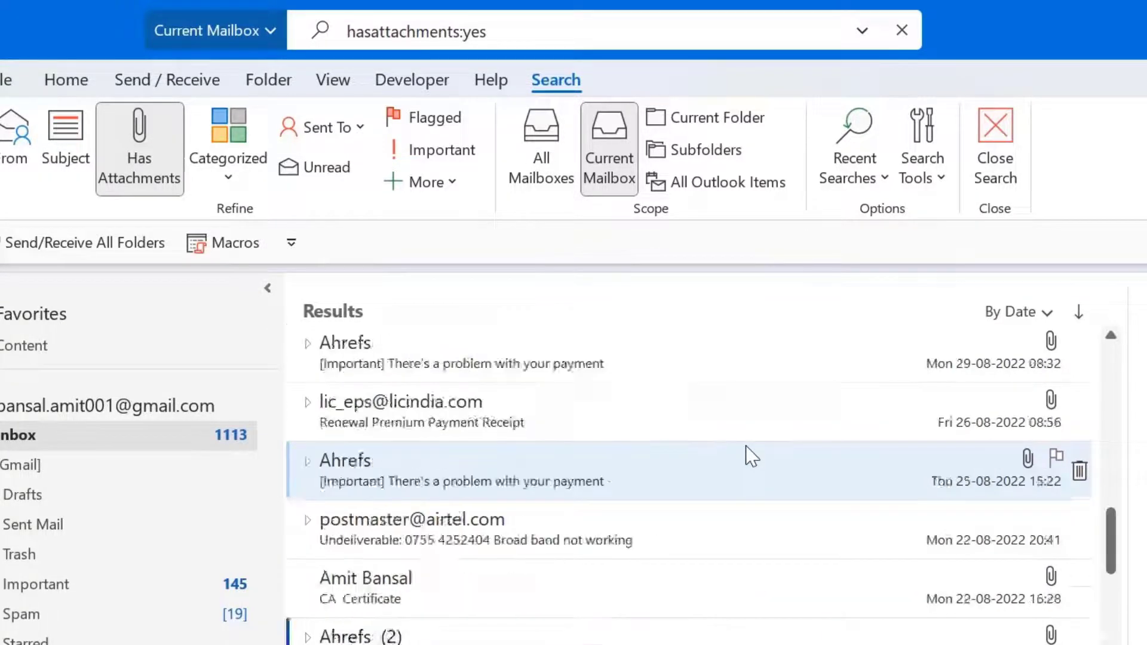
pyautogui.click(143, 149)
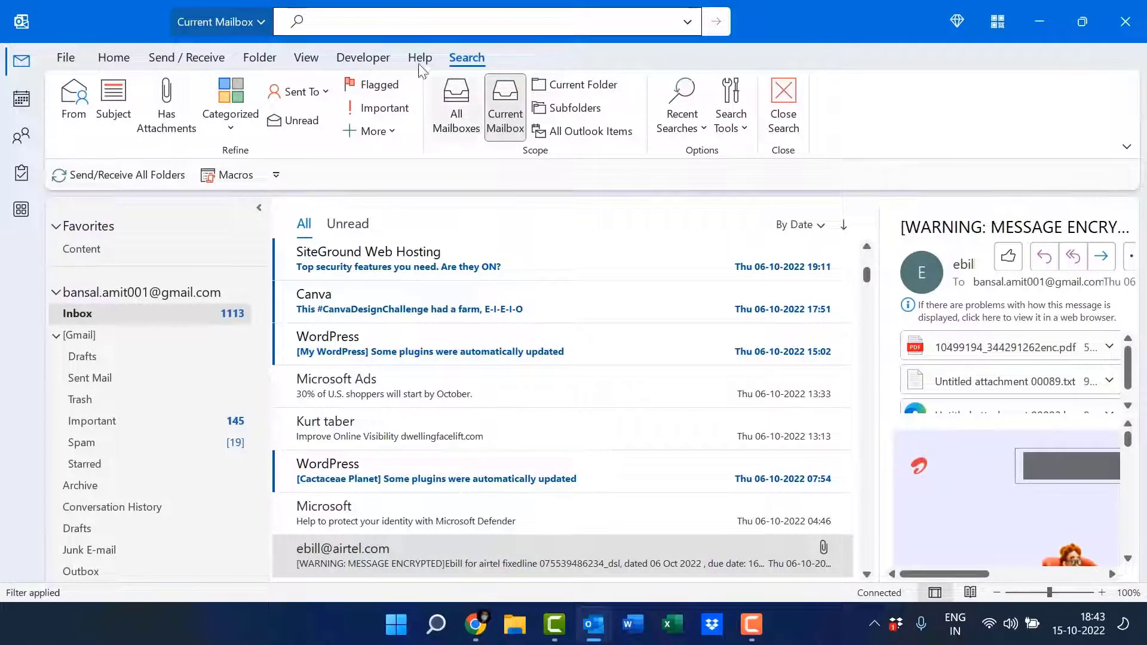
# Step: Run the search query hasattachments:yes and scroll the attachment-only results
pyautogui.click(395, 21)
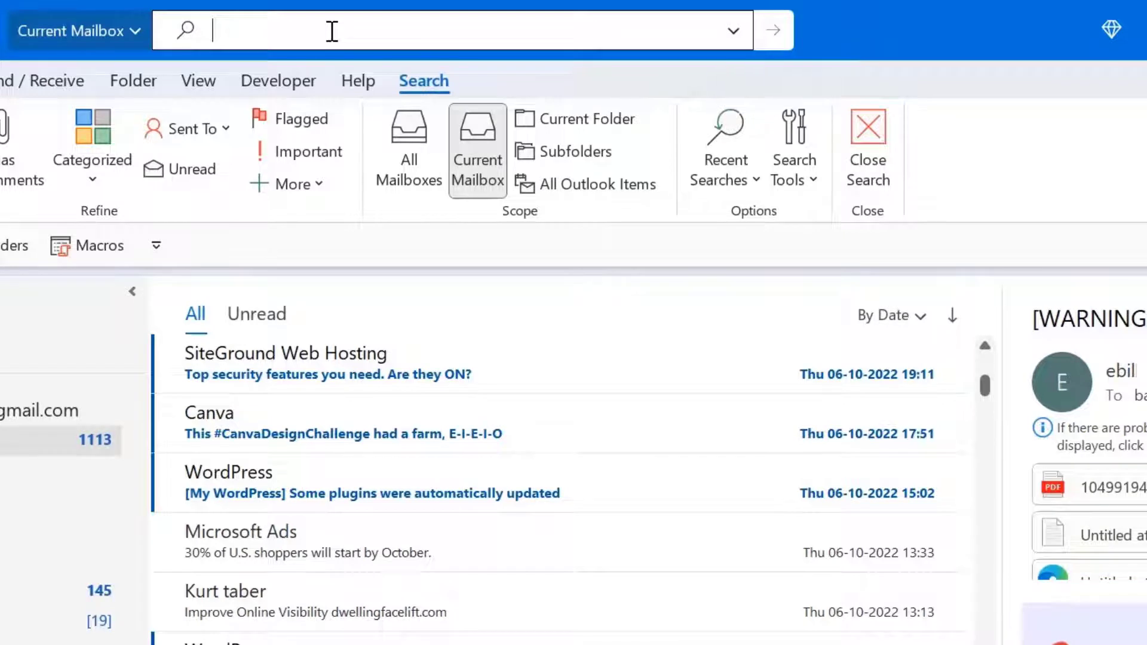
pyautogui.write('hasattachemnts:y')
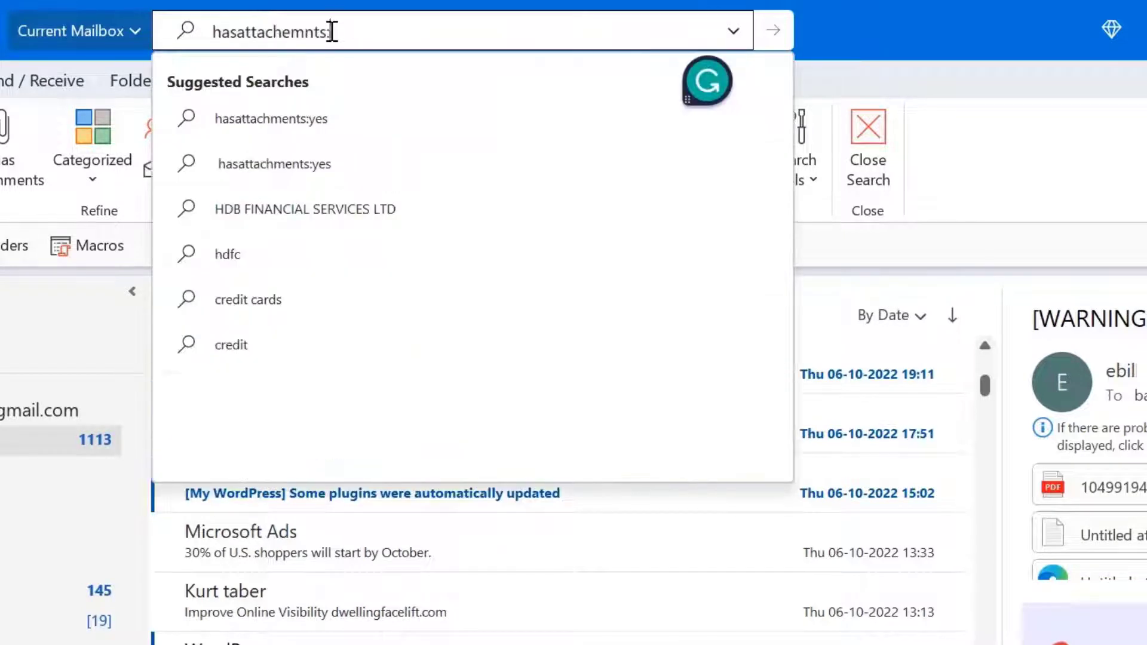
pyautogui.write('es')
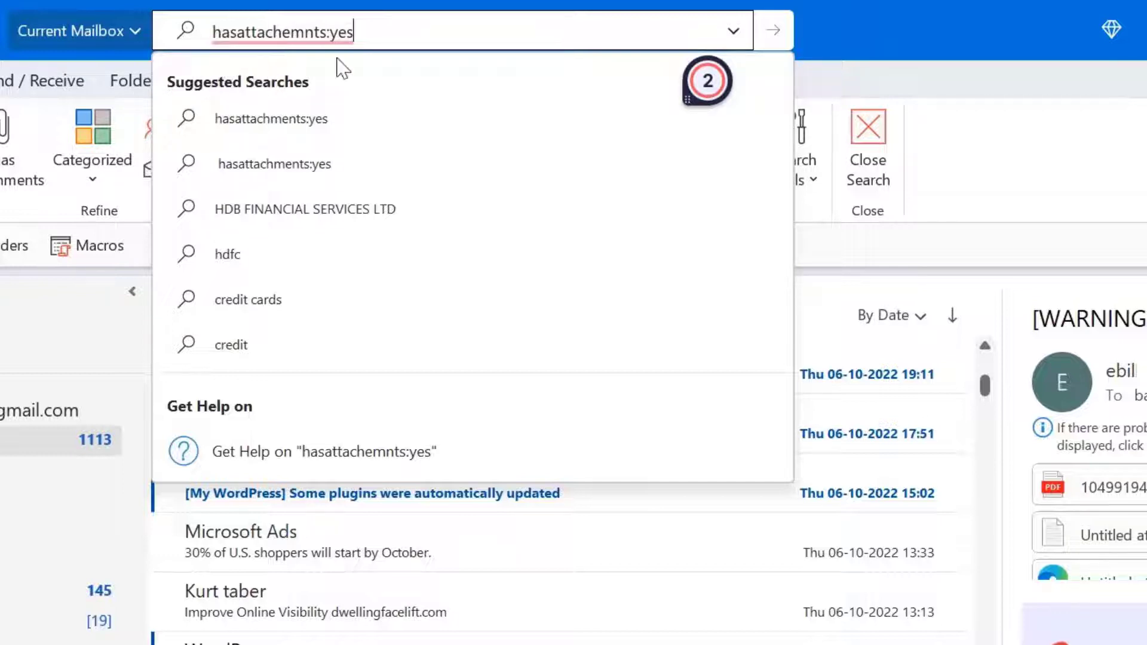
pyautogui.click(678, 81)
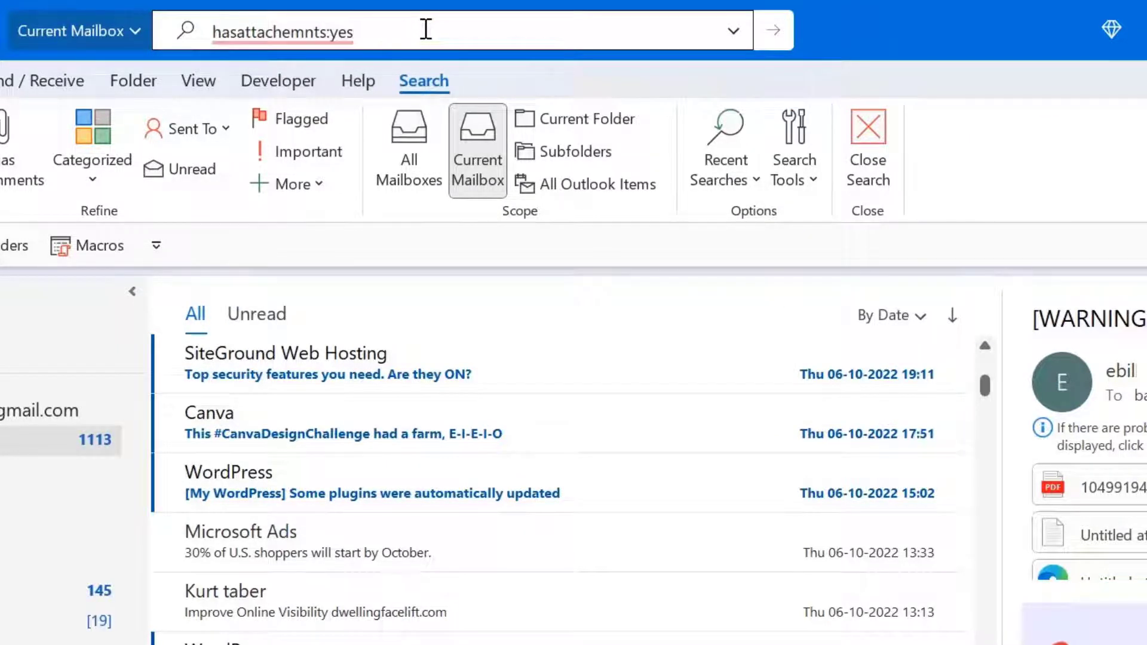
pyautogui.press('Return')
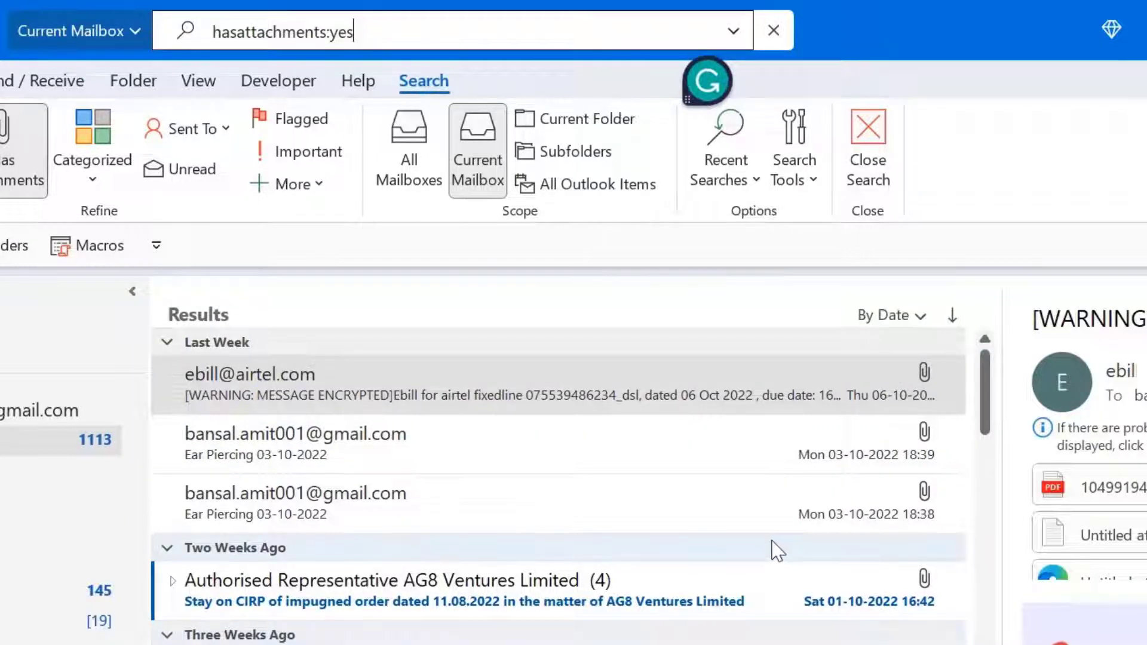
pyautogui.scroll(-10, 776, 549)
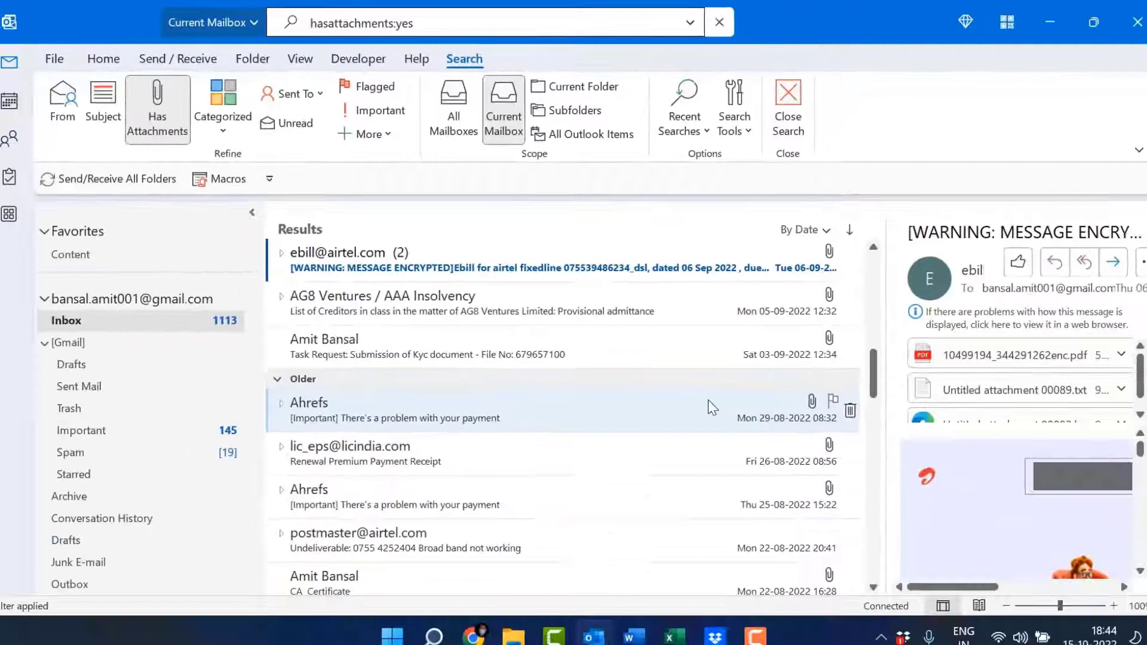
# Step: Arrange the search results by Attachments via View > Arrange By, then close the search with Esc
pyautogui.scroll(10, 707, 400)
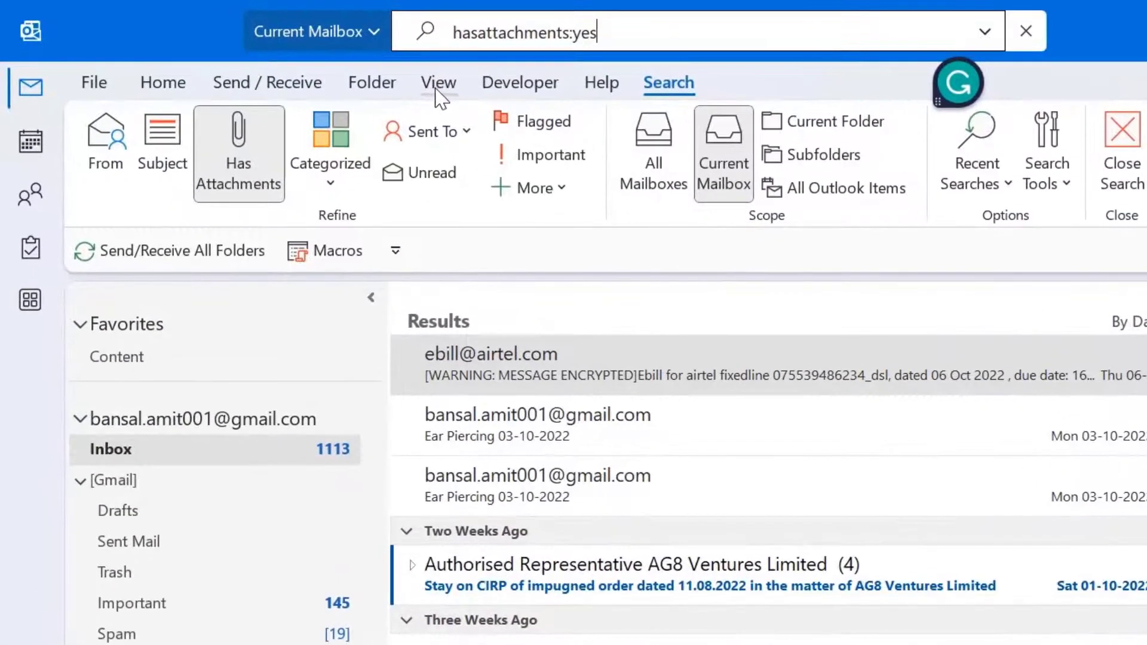
pyautogui.click(306, 59)
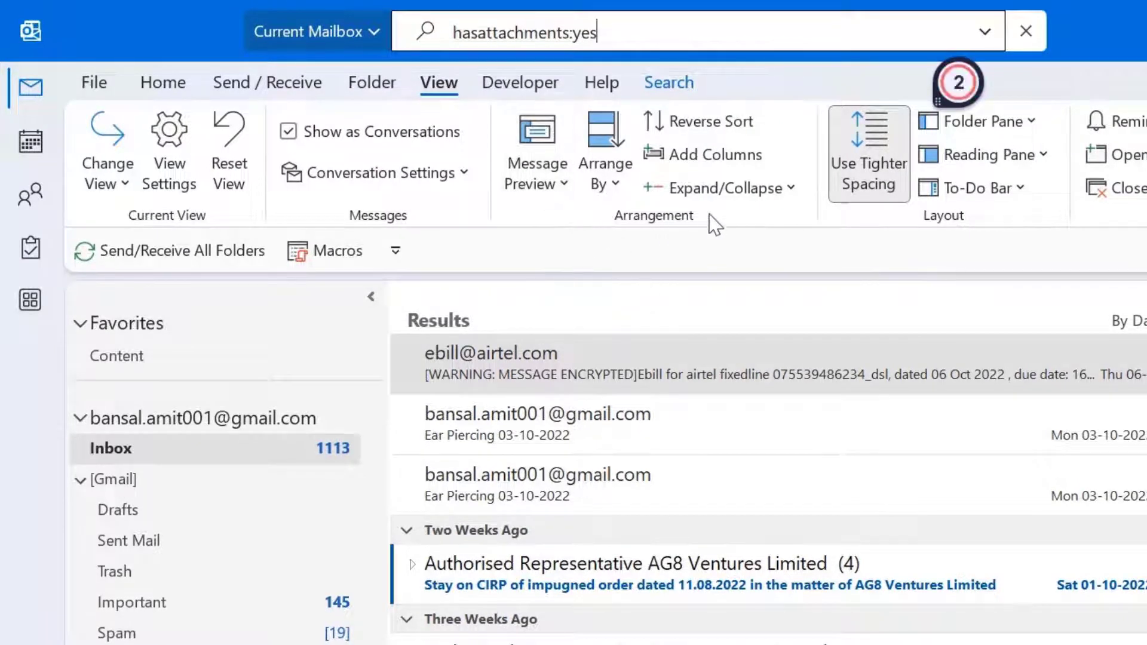
pyautogui.click(603, 143)
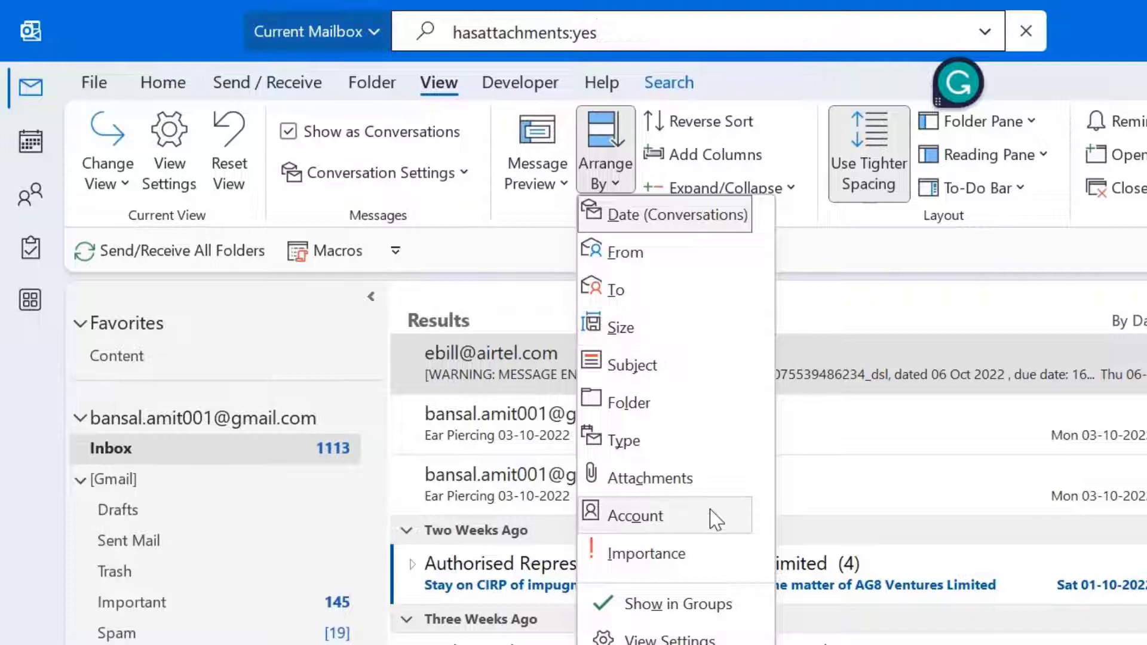
pyautogui.click(650, 479)
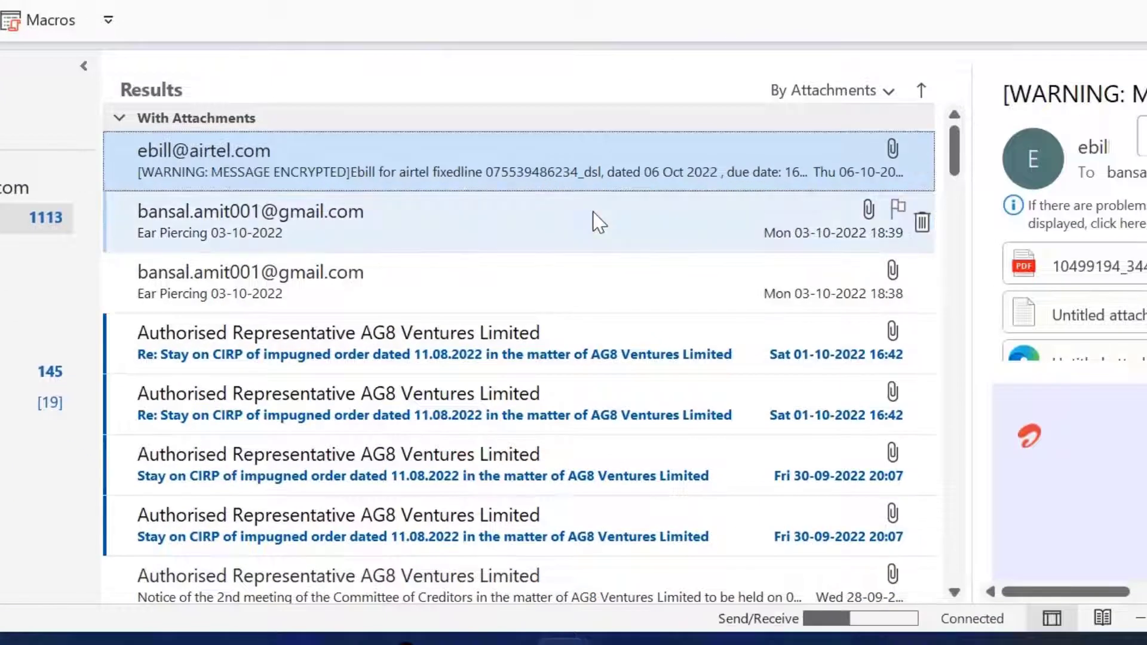
pyautogui.scroll(-3, 596, 221)
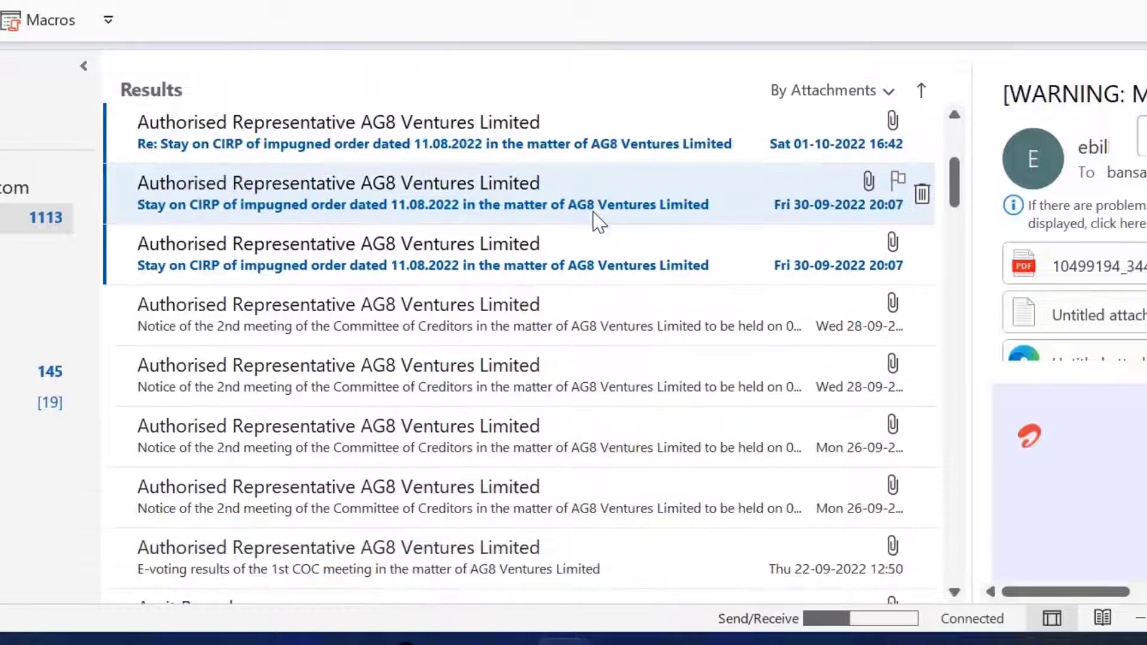
pyautogui.scroll(-8, 597, 221)
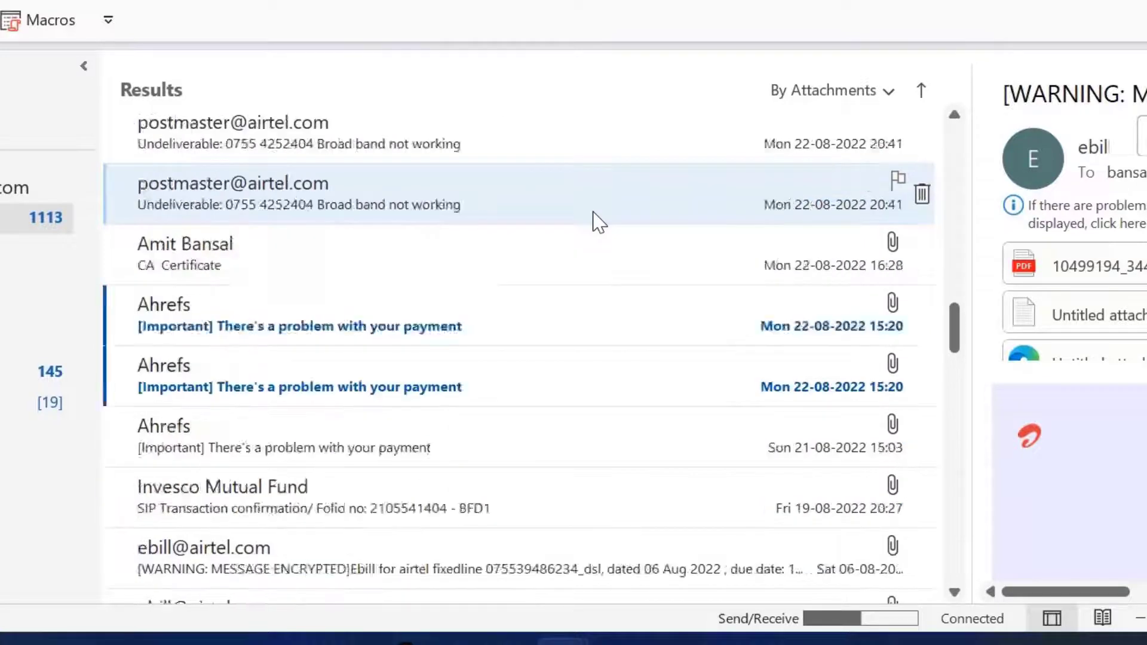
pyautogui.scroll(10, 598, 221)
pyautogui.press('Escape')
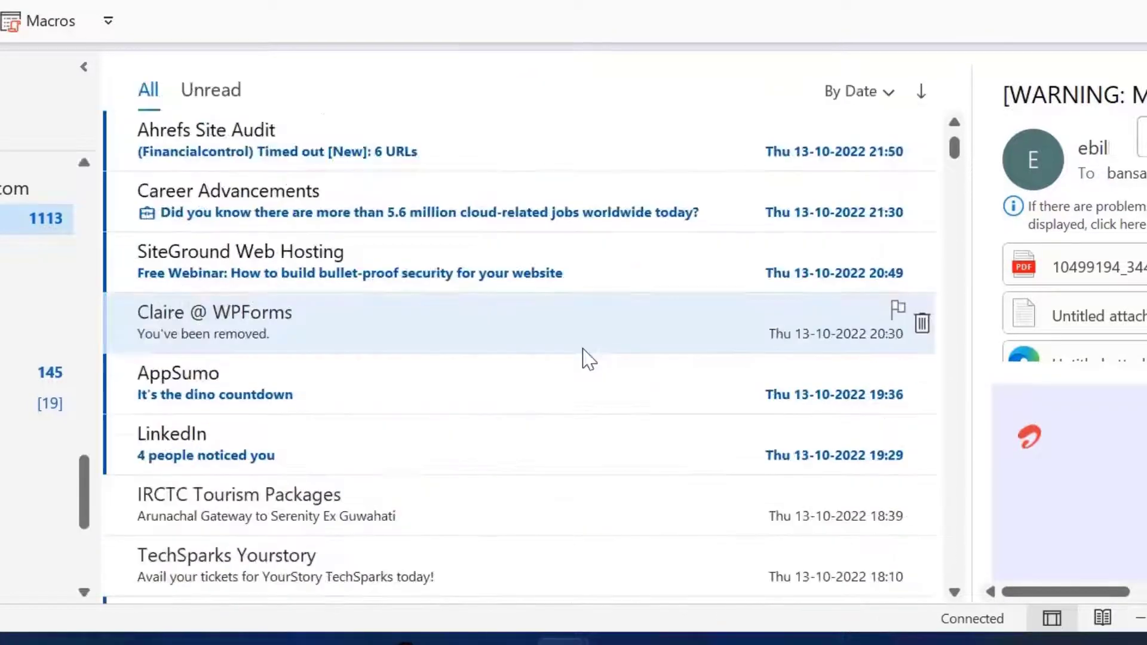